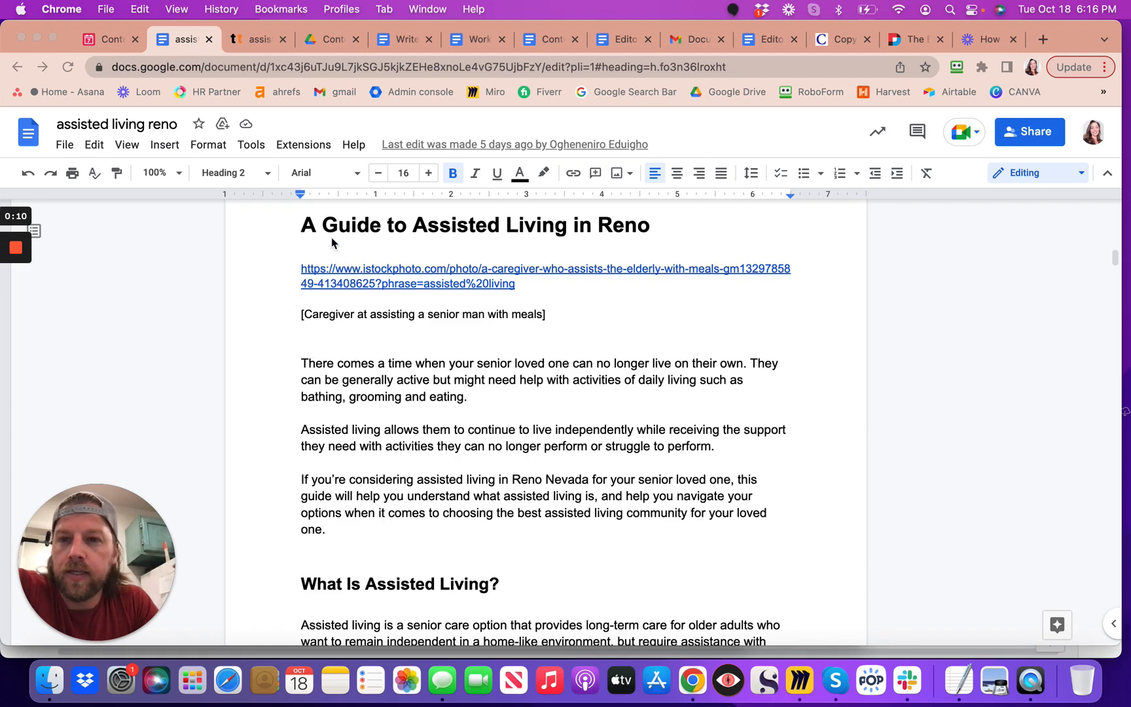
# Change the title "A Guide to Assisted Living in Reno" to the Normal text style.
pyautogui.scroll(1, 332, 242)
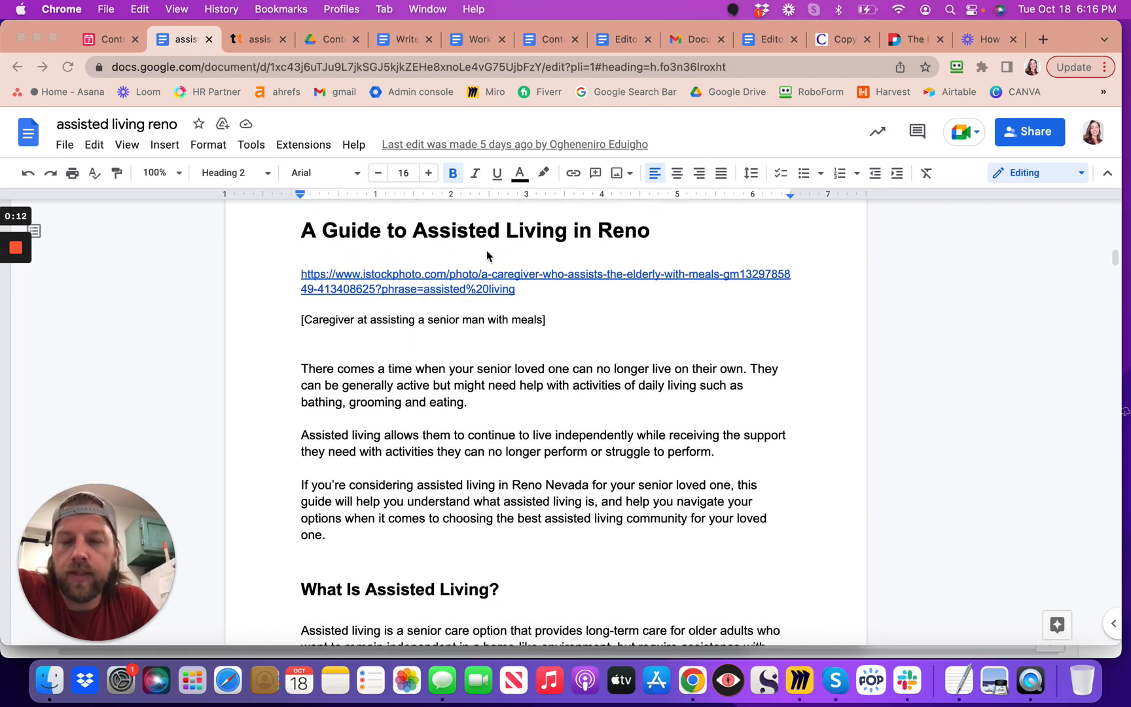
pyautogui.click(465, 233)
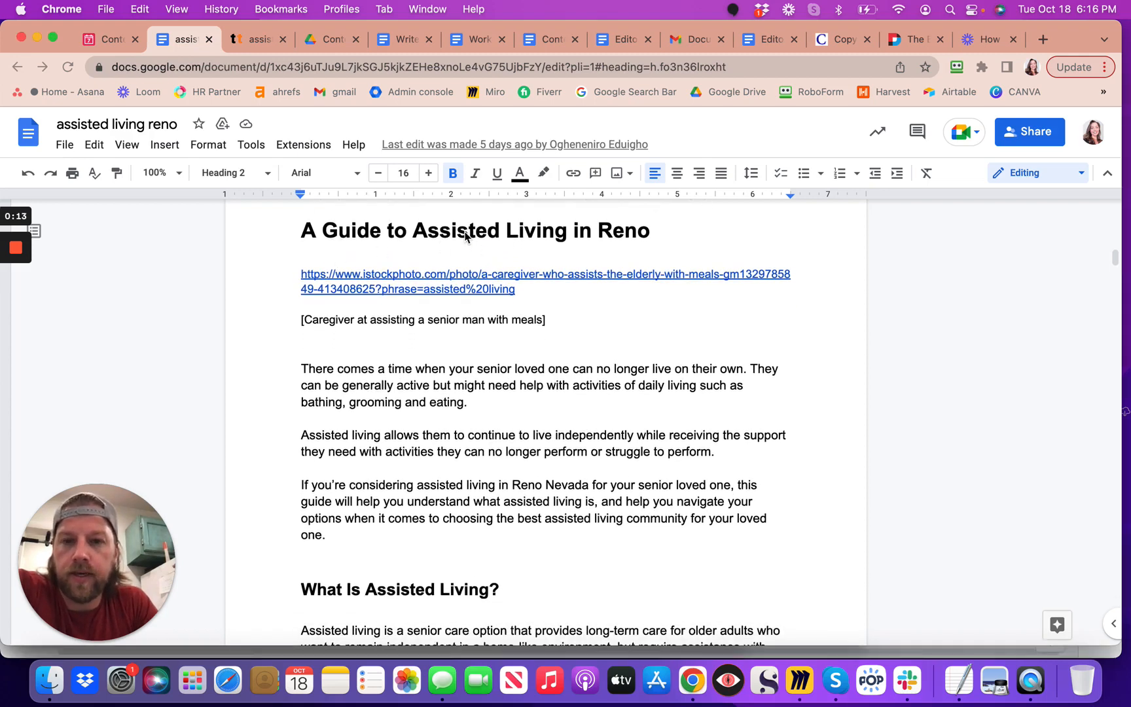
pyautogui.tripleClick(423, 230)
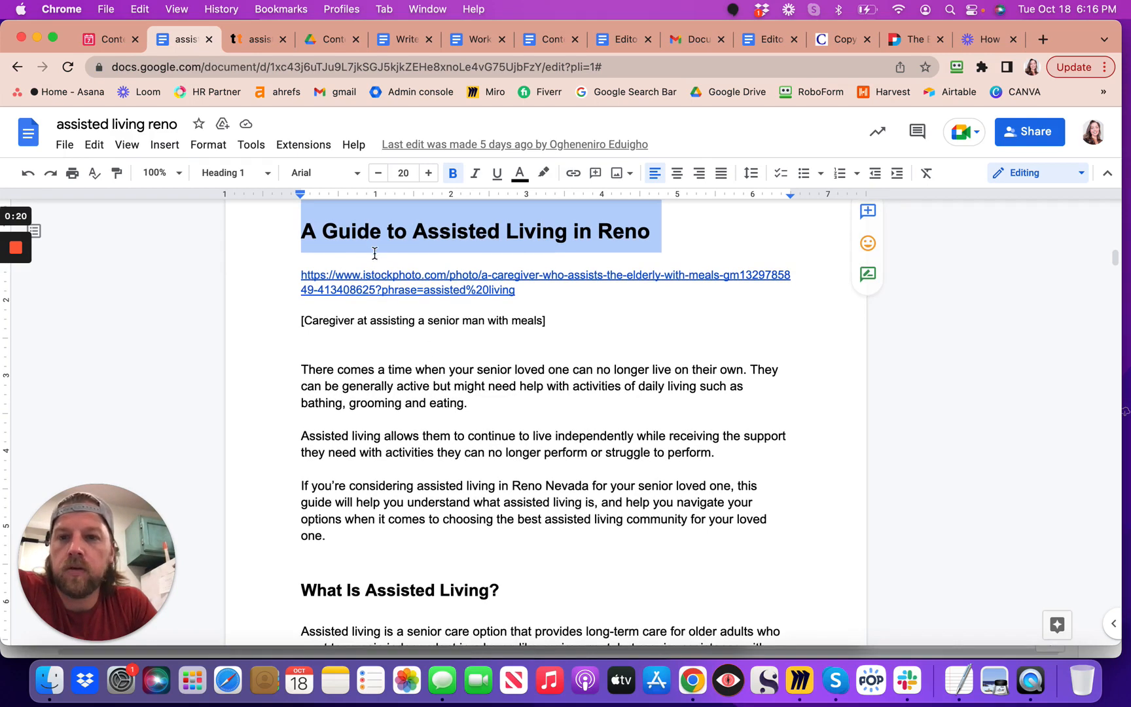
pyautogui.tripleClick(378, 229)
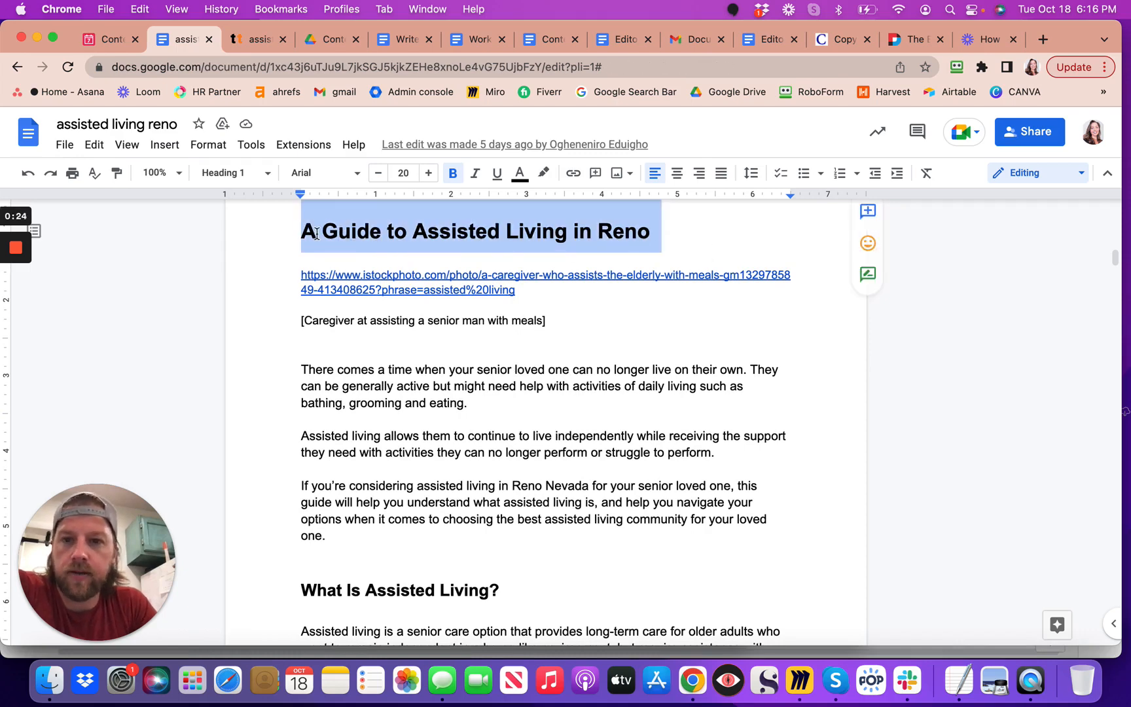
pyautogui.click(265, 175)
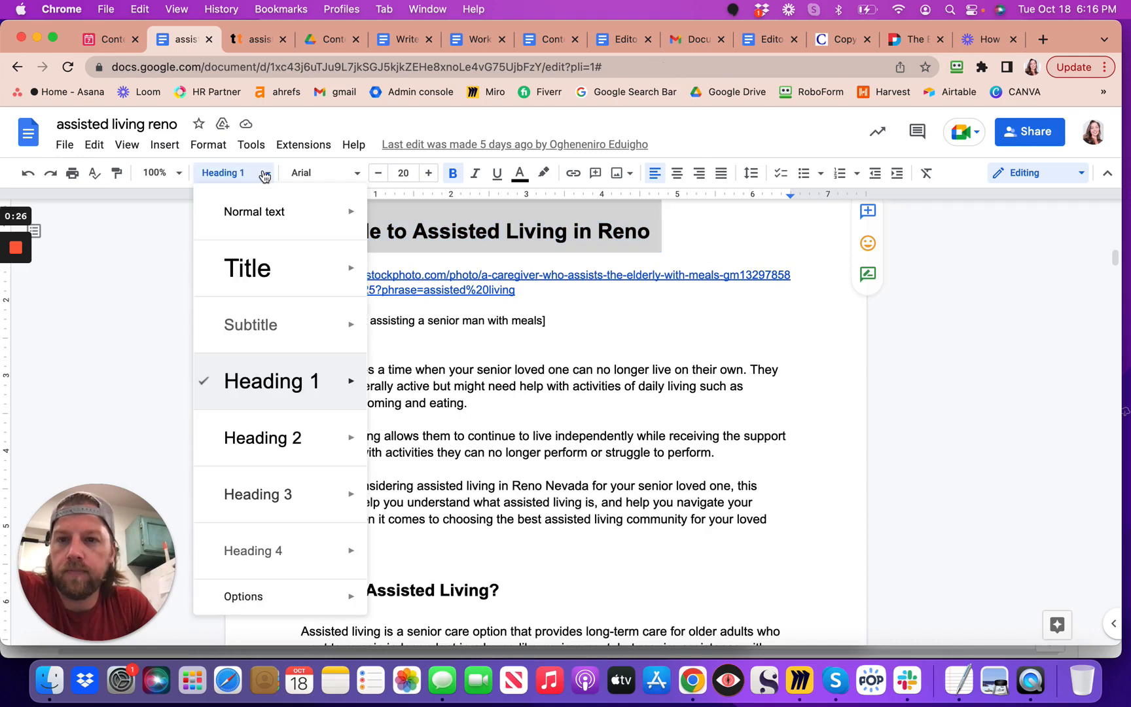
pyautogui.click(253, 216)
pyautogui.scroll(1, 406, 332)
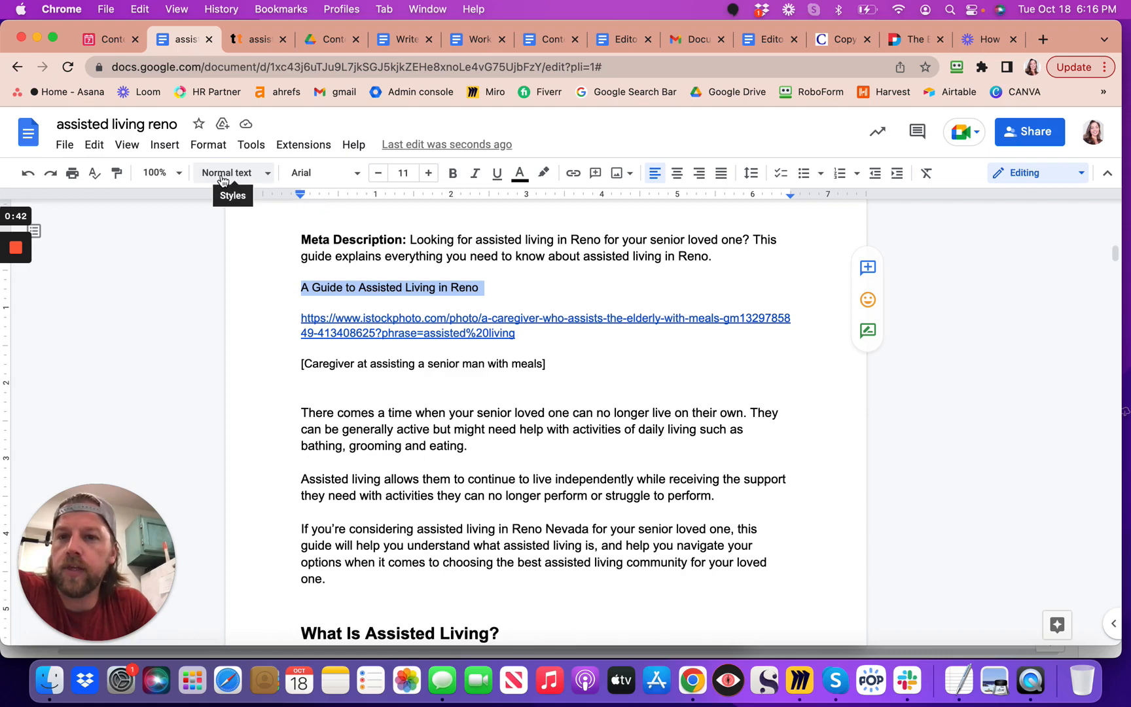
# Apply the Heading 1 style to the title "A Guide to Assisted Living in Reno".
pyautogui.click(249, 178)
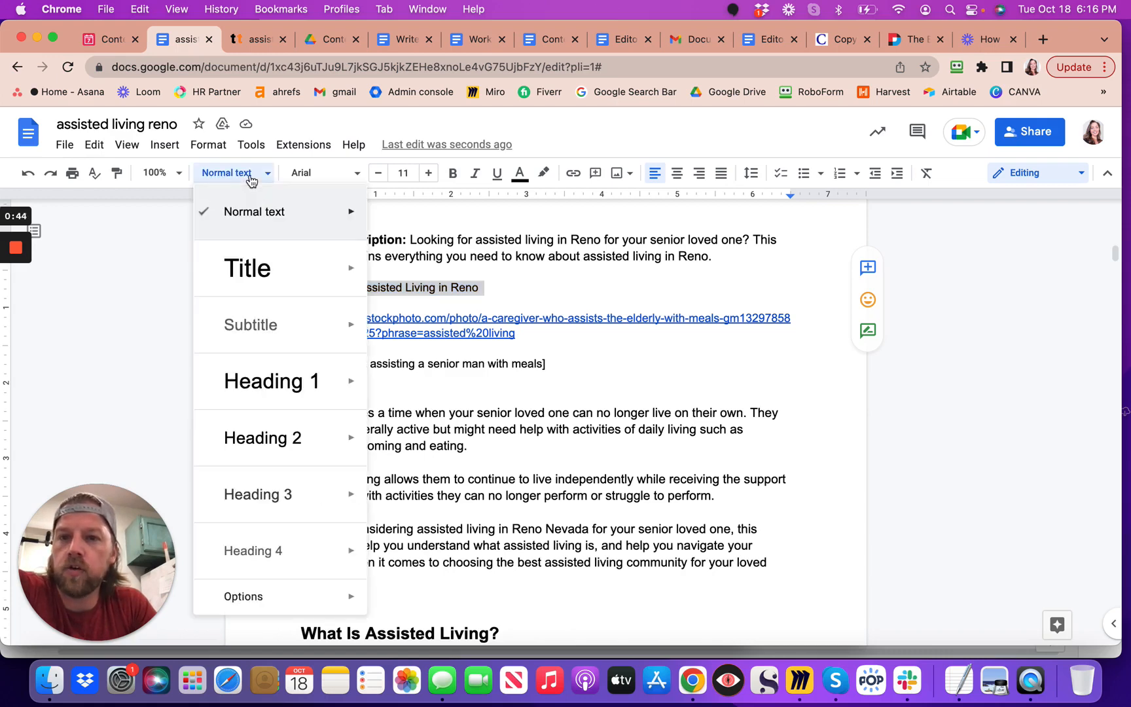
pyautogui.moveTo(265, 385)
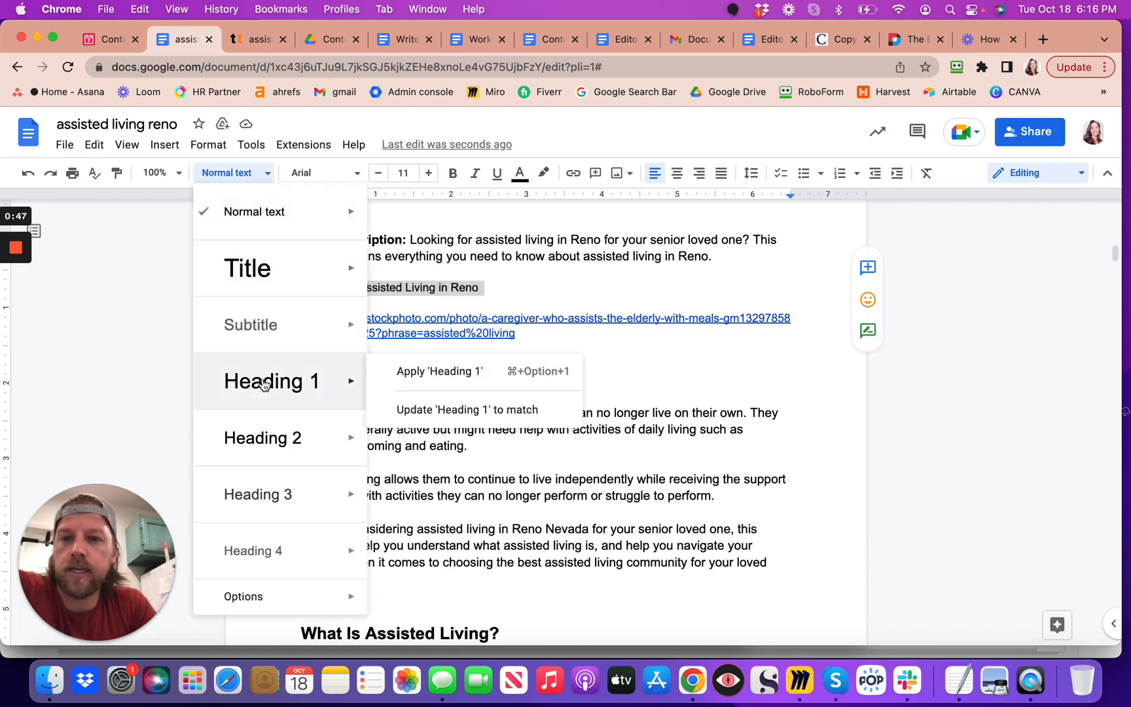
pyautogui.click(265, 383)
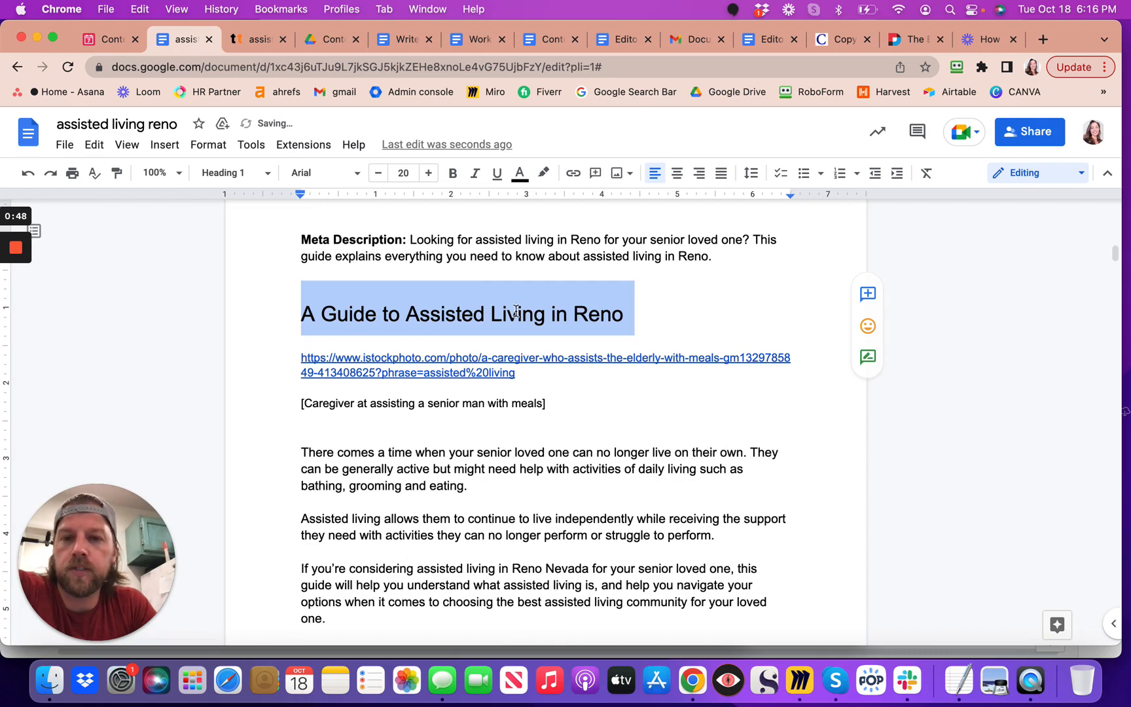
# Compare the paragraph styles of the article title and the "What Is Assisted Living?" section heading.
pyautogui.scroll(-4, 517, 311)
pyautogui.scroll(2, 517, 311)
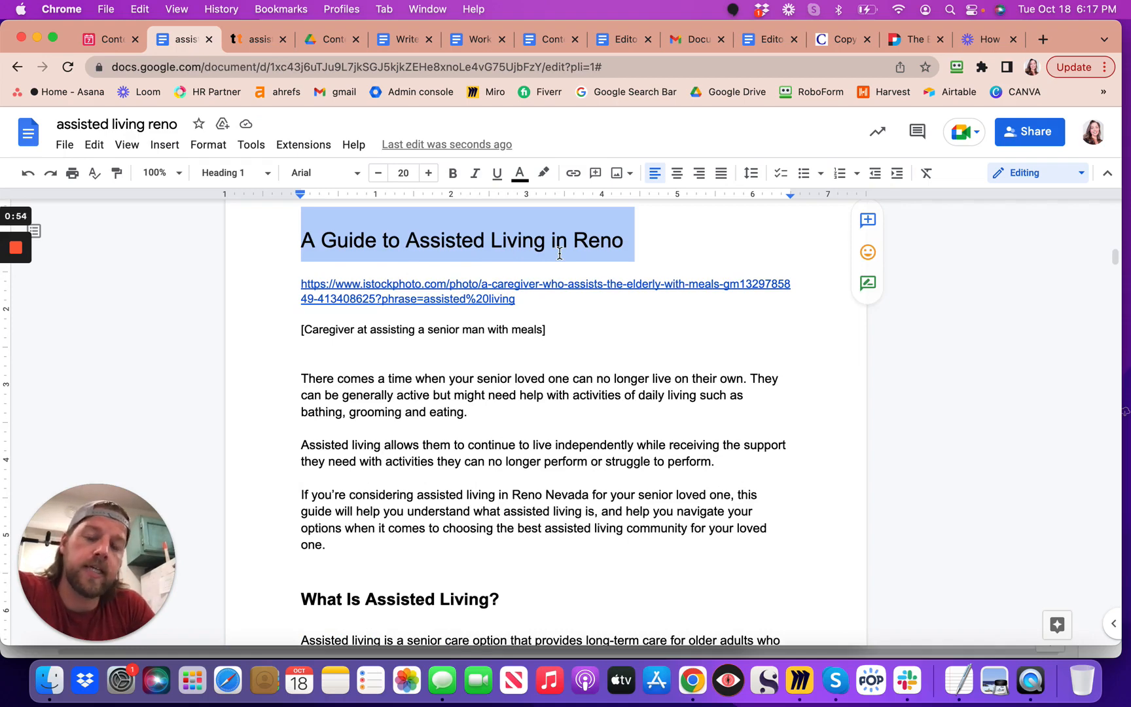
pyautogui.scroll(-5, 371, 278)
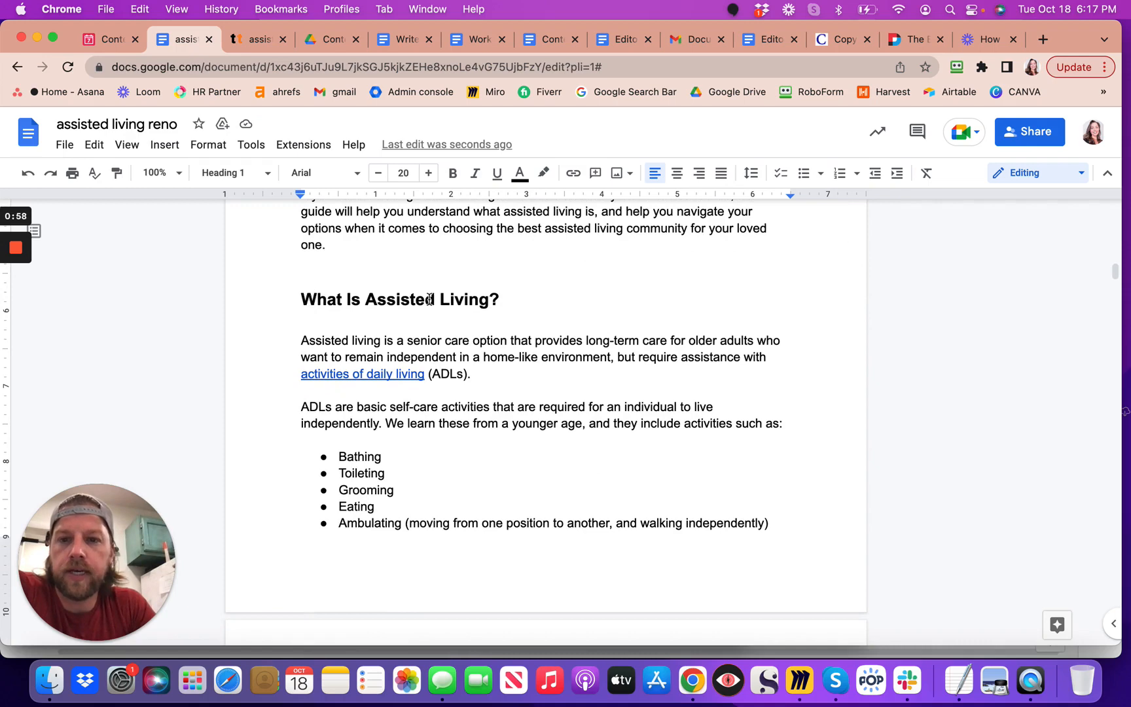
pyautogui.click(304, 299)
pyautogui.scroll(5, 375, 305)
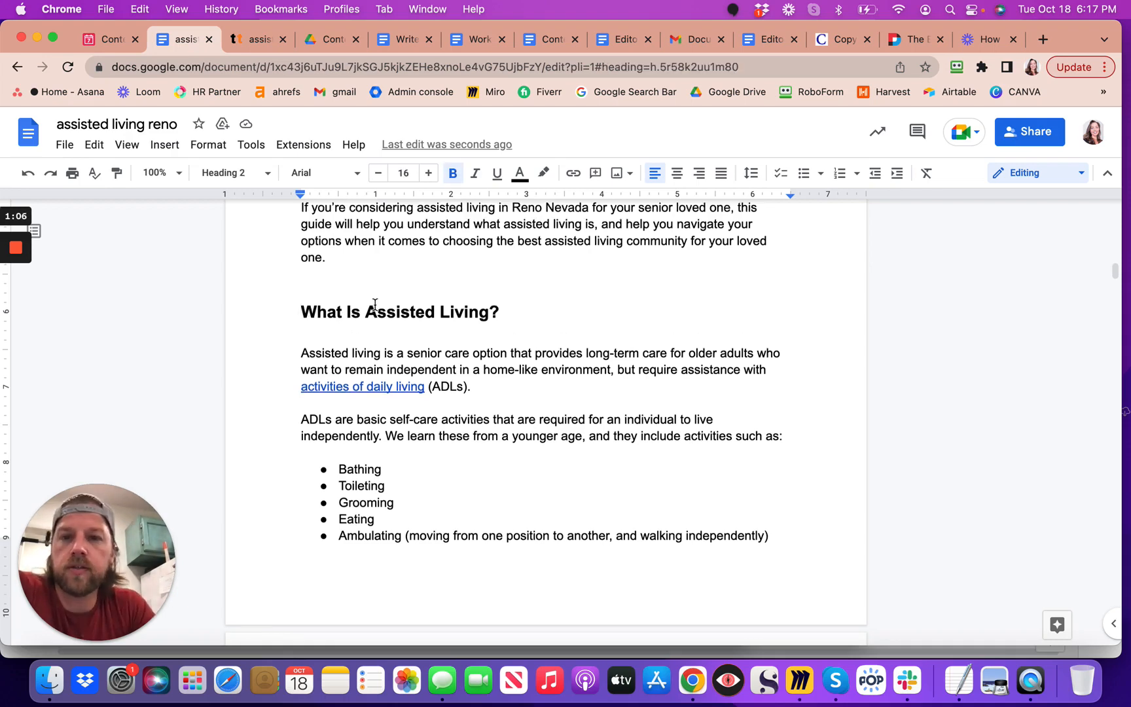
pyautogui.scroll(5, 375, 305)
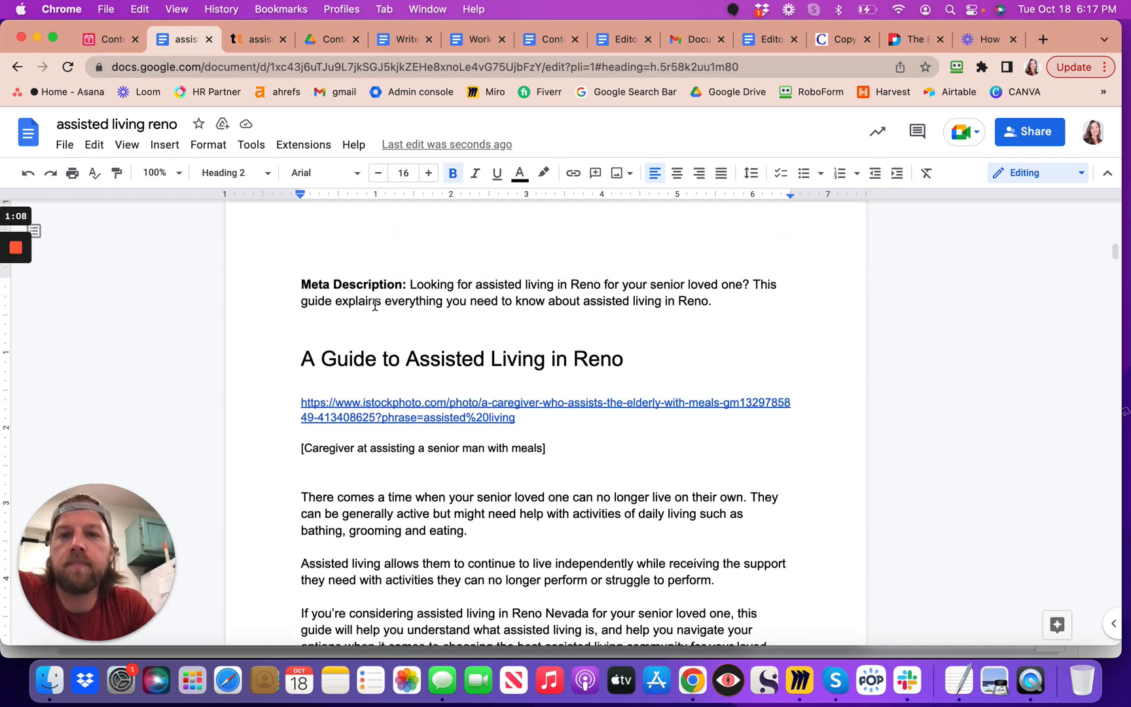
pyautogui.scroll(-3, 376, 304)
pyautogui.click(365, 246)
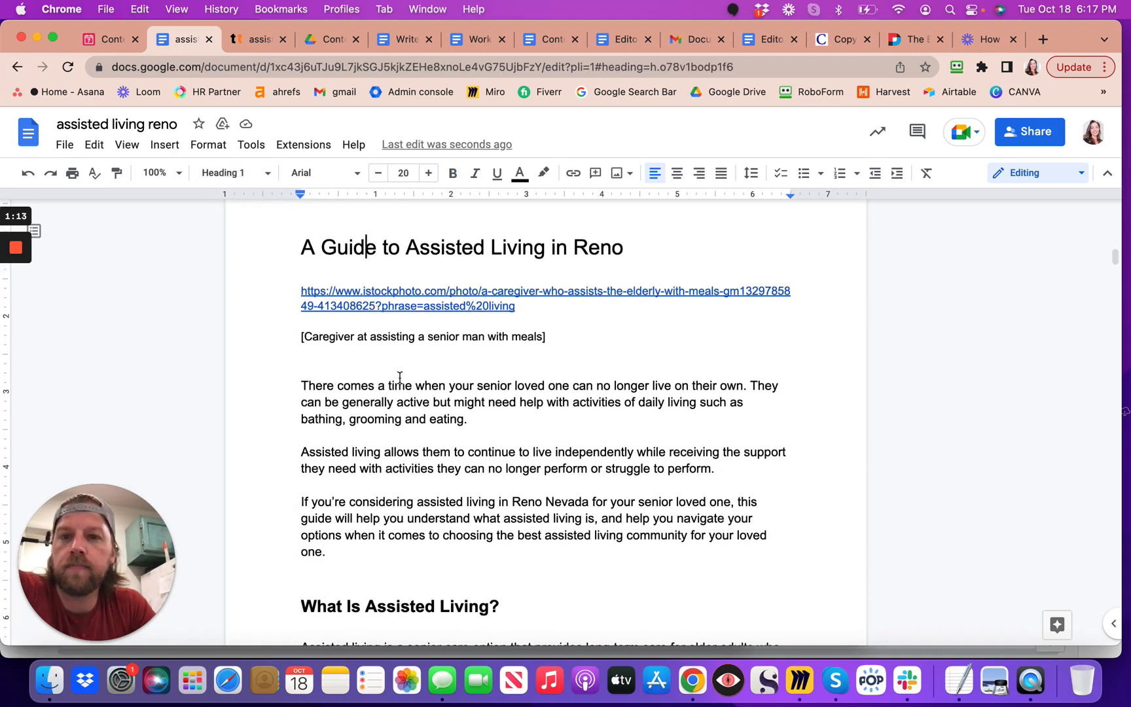
pyautogui.scroll(-5, 381, 467)
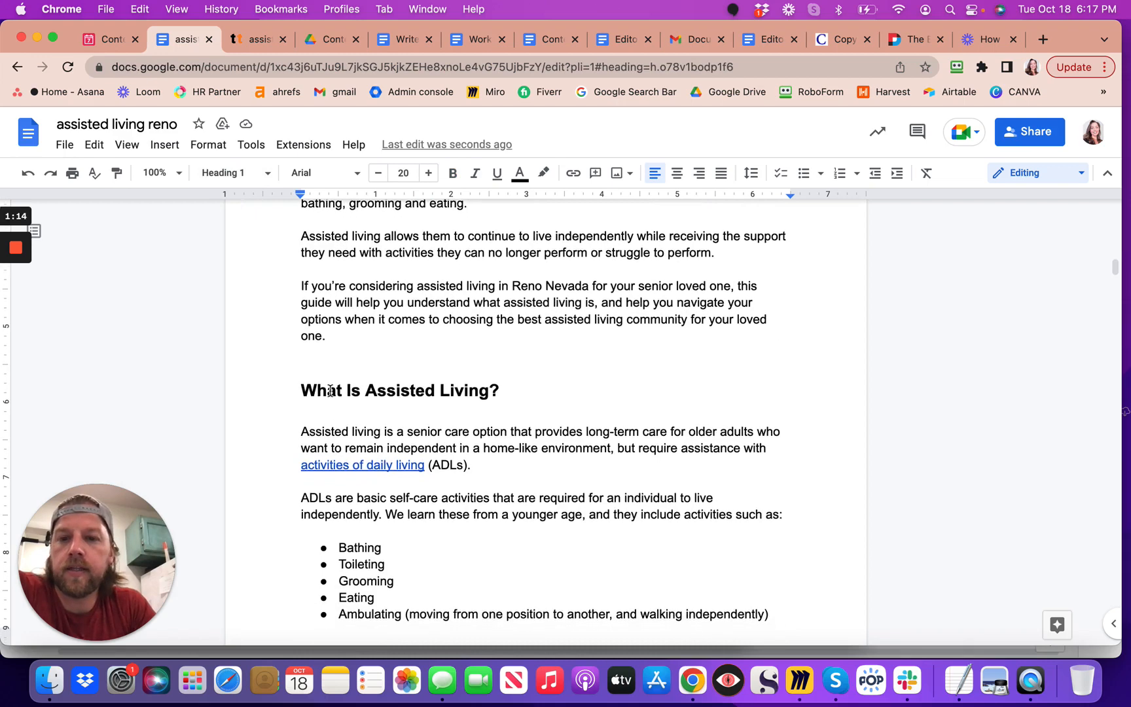
pyautogui.click(329, 389)
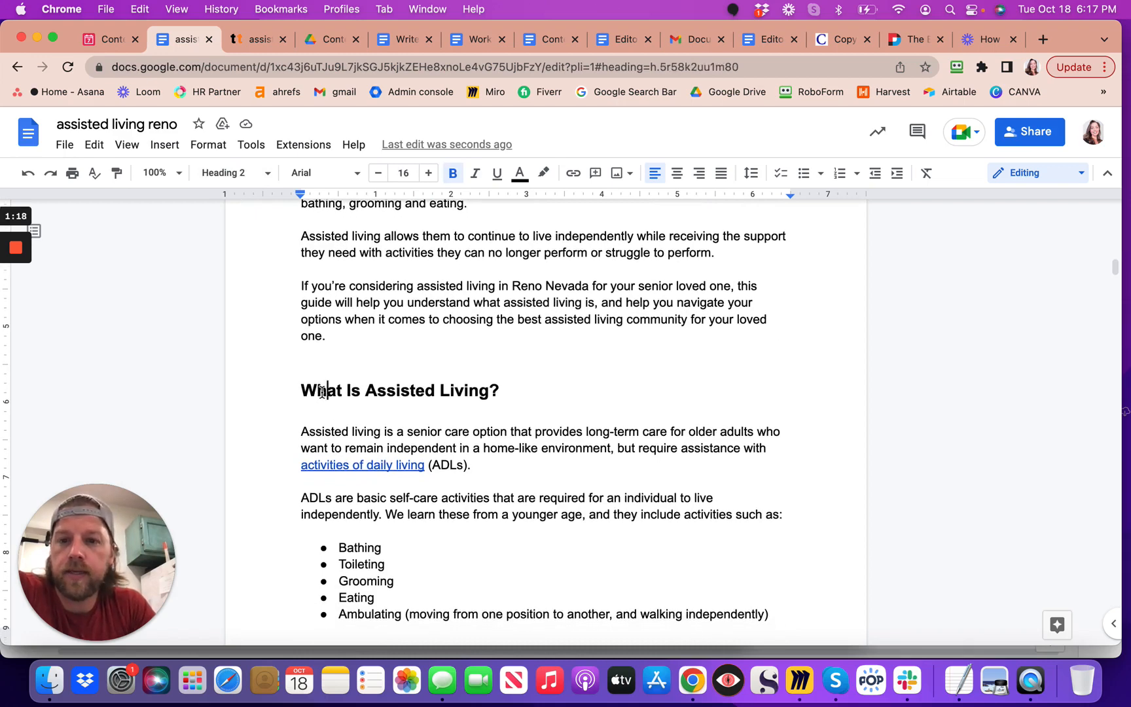
pyautogui.tripleClick(322, 392)
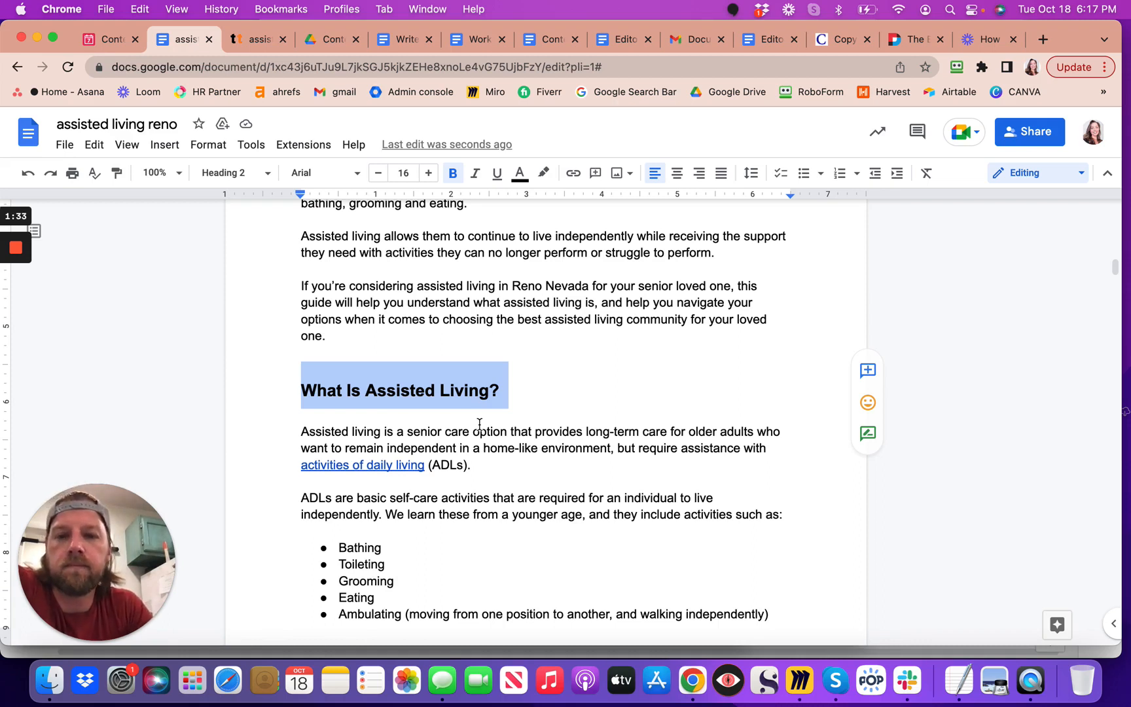
pyautogui.click(523, 390)
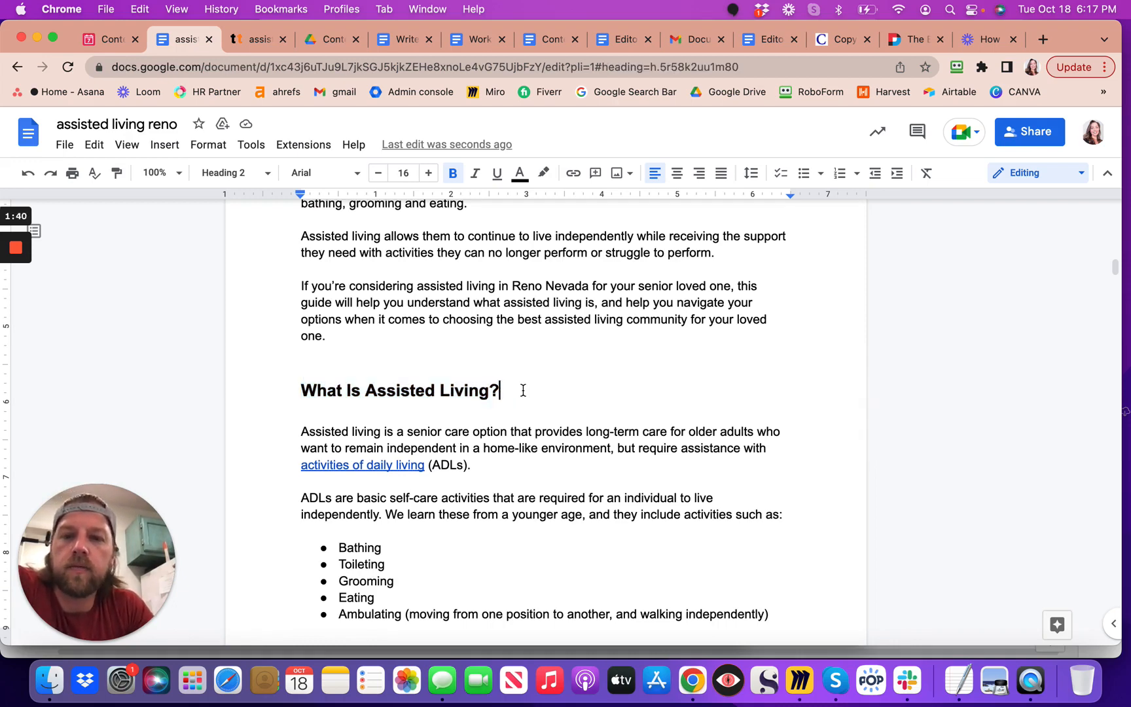
pyautogui.scroll(3, 347, 342)
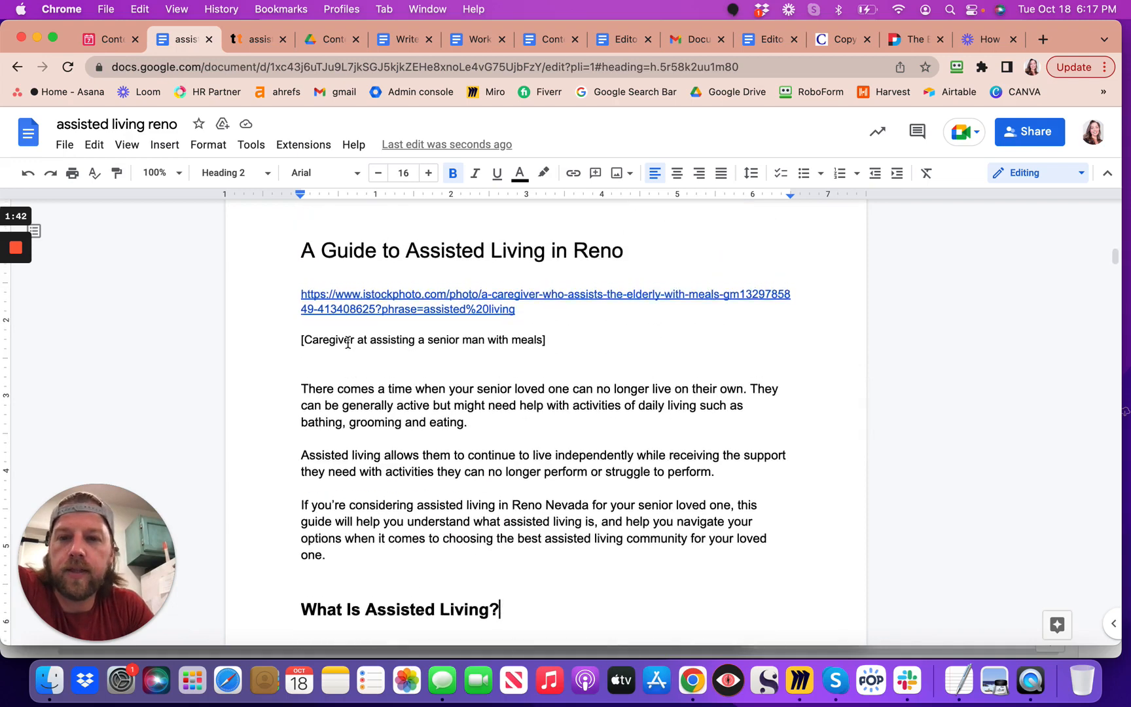
# Select the whole "What Is Assisted Living?" line and apply the Heading 2 style to it.
pyautogui.scroll(-5, 347, 342)
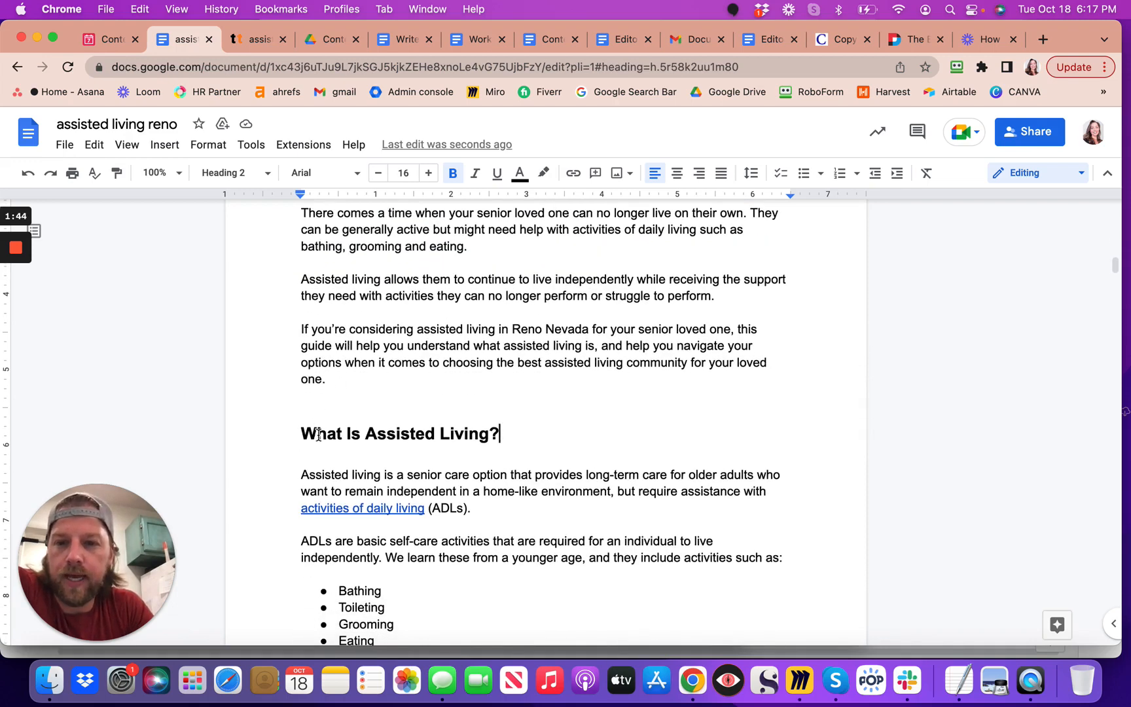
pyautogui.doubleClick(319, 435)
pyautogui.click(319, 436)
pyautogui.doubleClick(326, 435)
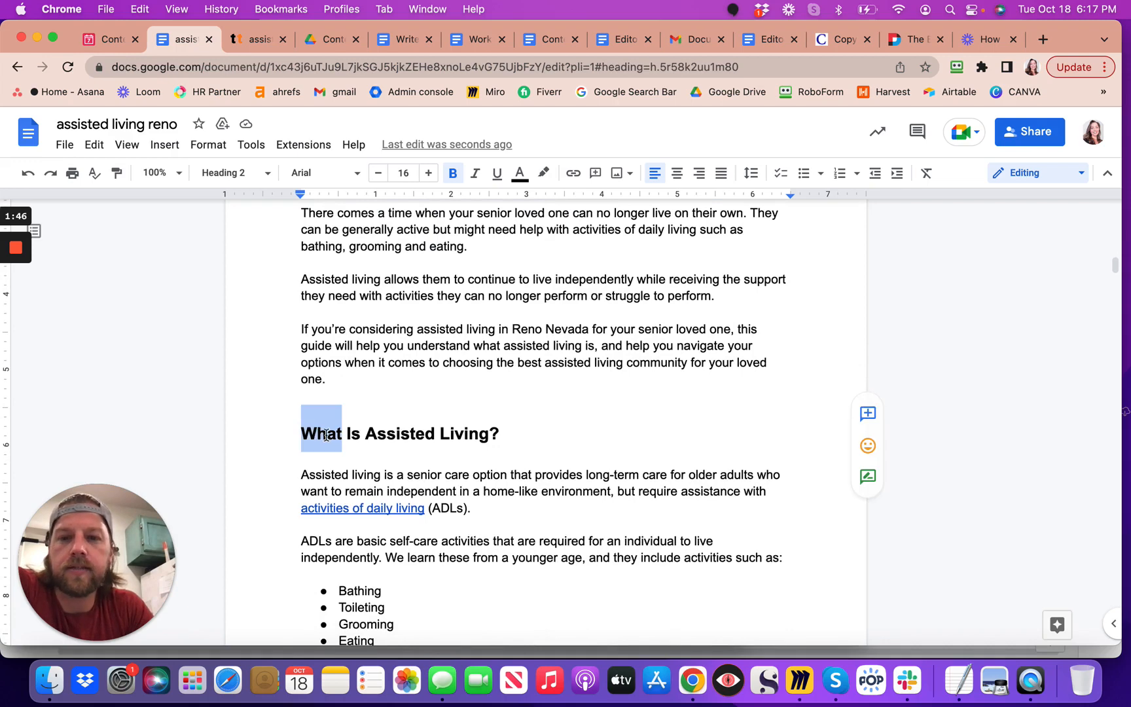
pyautogui.tripleClick(406, 431)
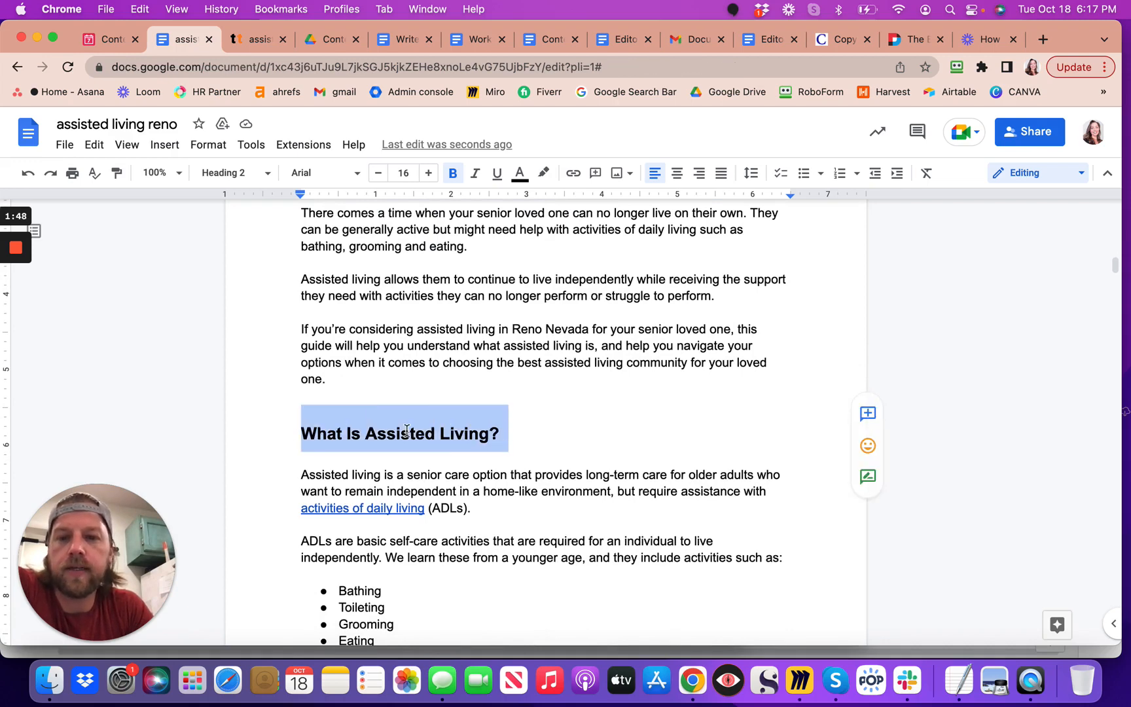
pyautogui.click(249, 174)
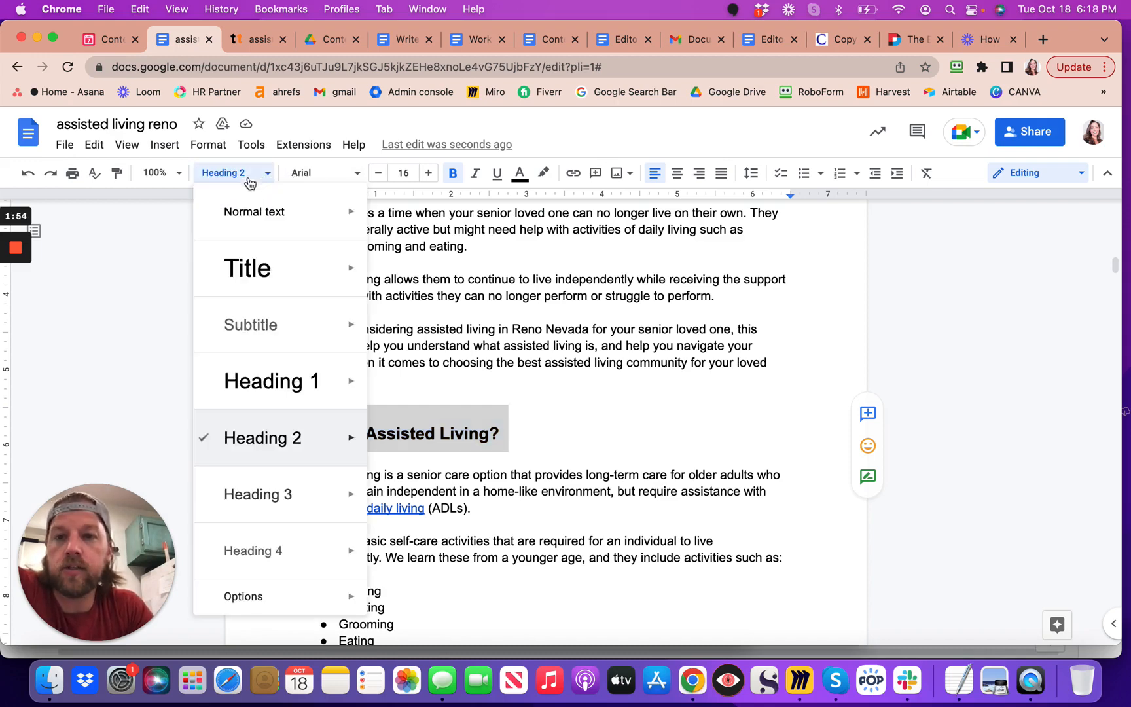
pyautogui.moveTo(249, 223)
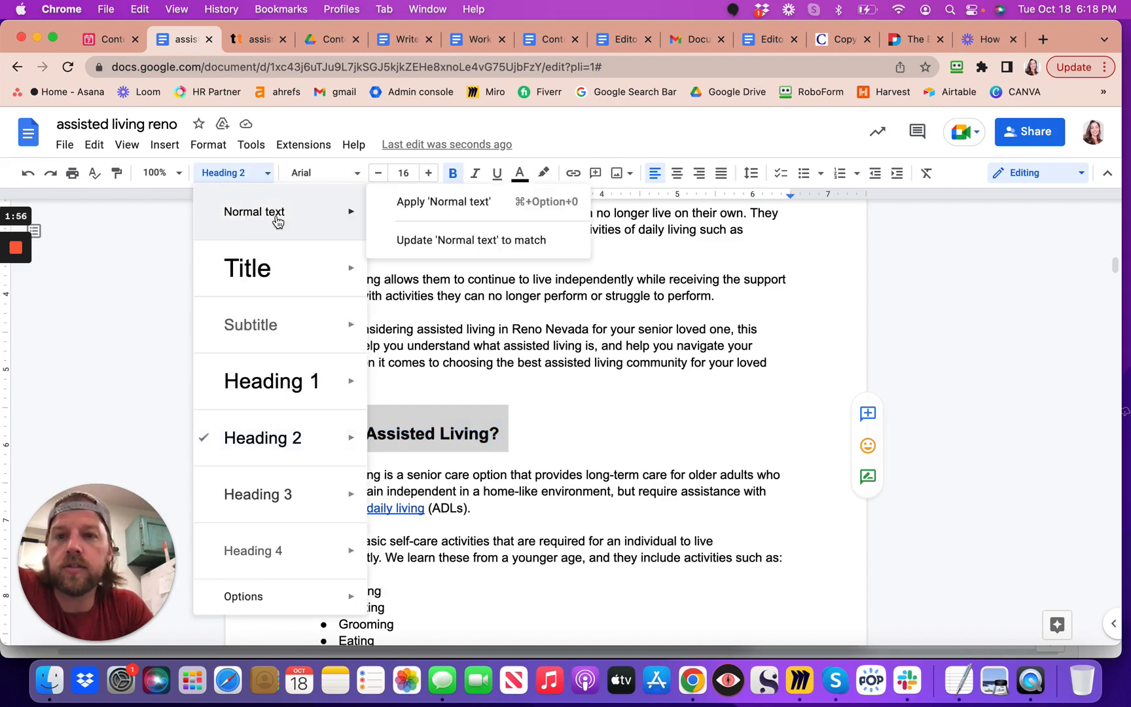
pyautogui.click(276, 452)
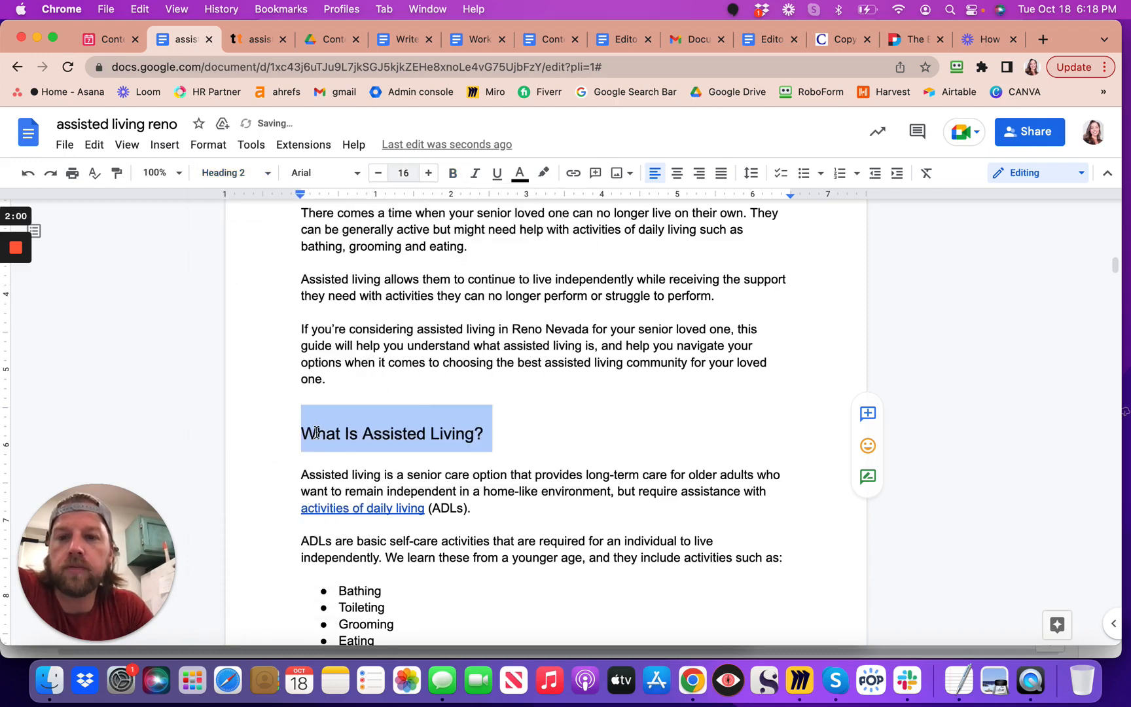
# Check the heading levels of the services section, the senior care comparison section and its "Assisted Living Vs Assisted Homes" subsection.
pyautogui.scroll(-2, 361, 427)
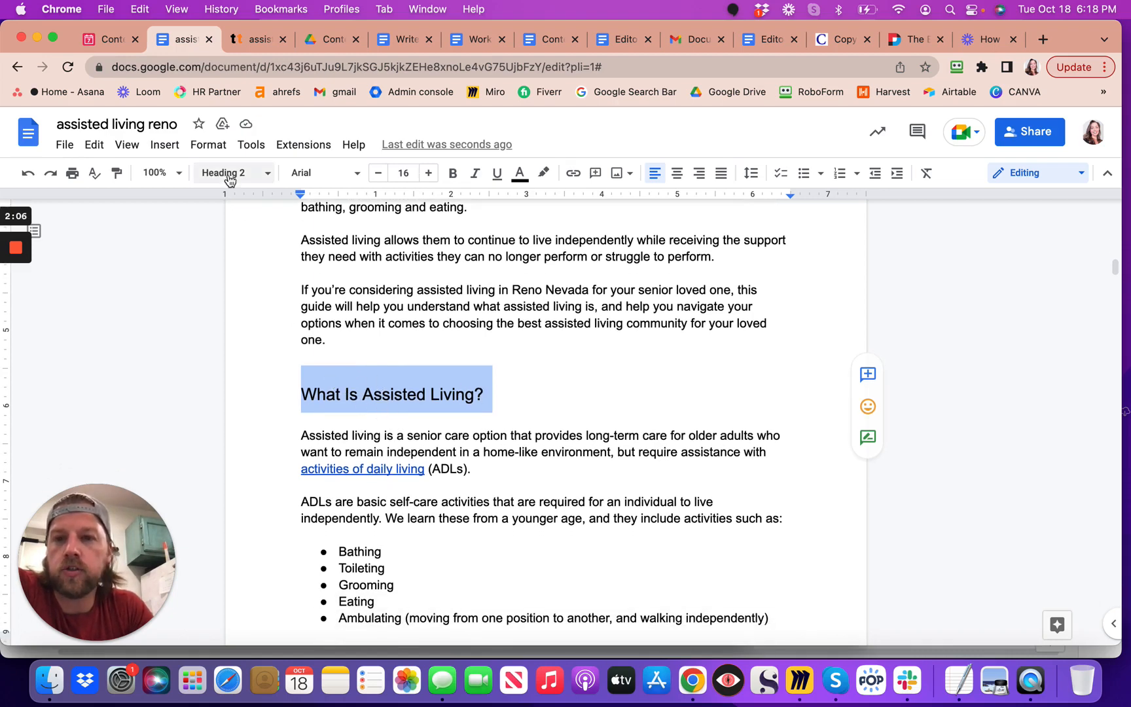
pyautogui.scroll(-2, 419, 362)
pyautogui.scroll(-10, 420, 362)
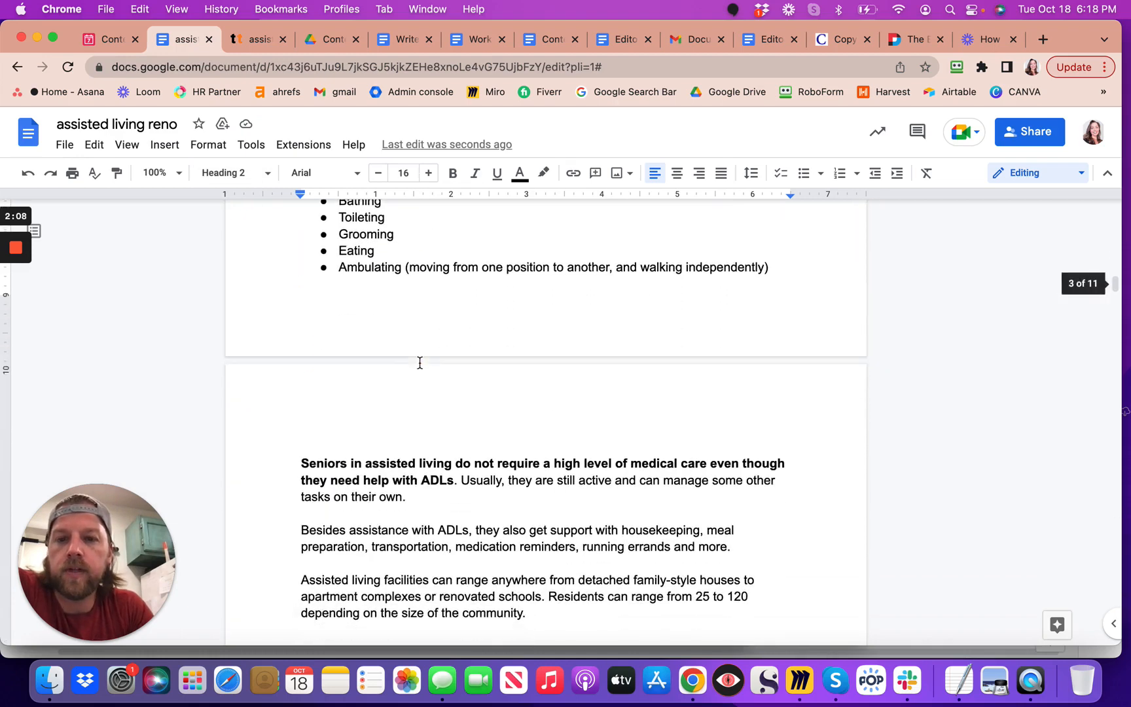
pyautogui.click(337, 353)
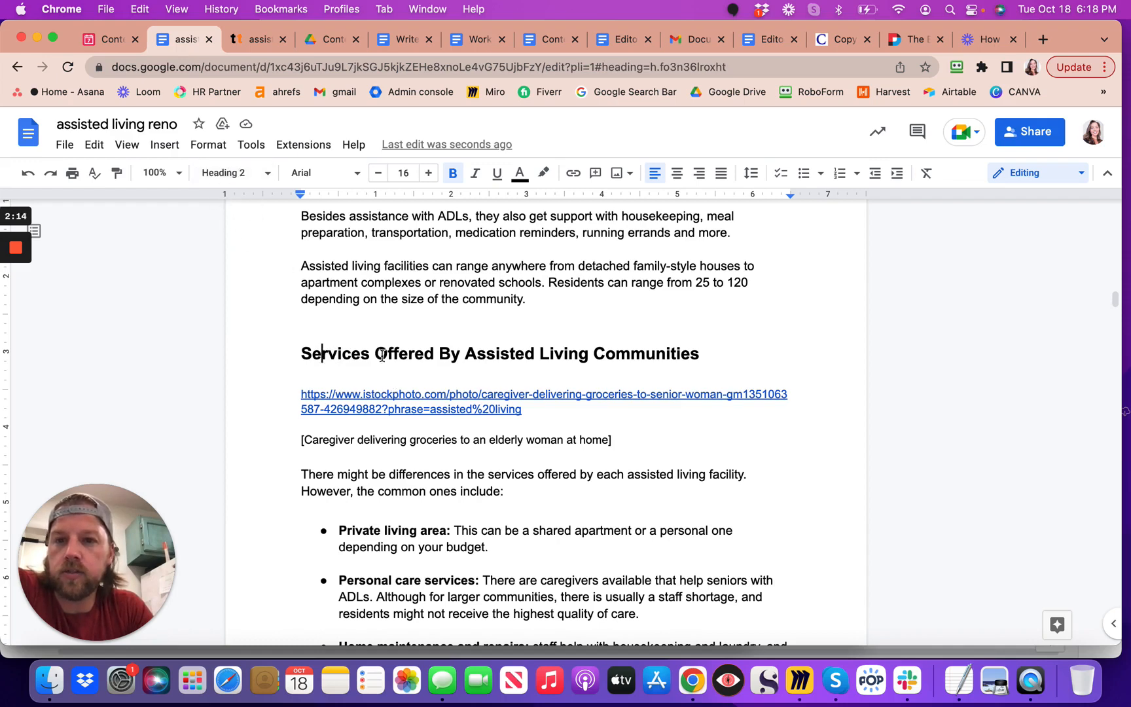
pyautogui.scroll(-10, 364, 365)
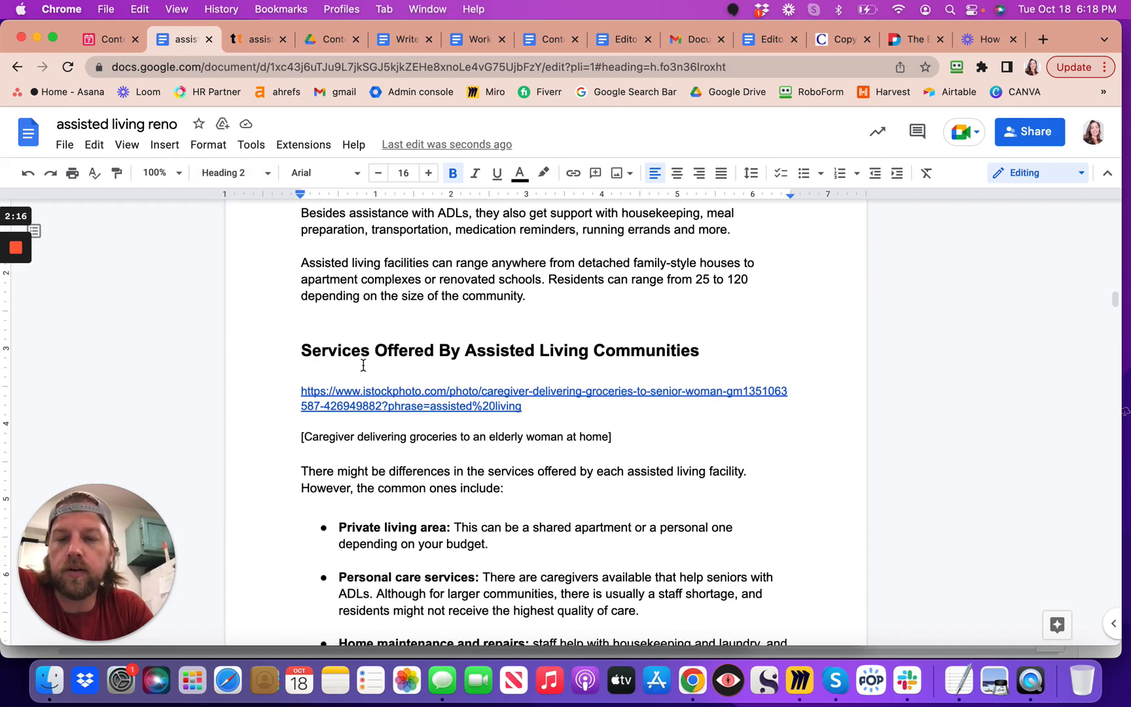
pyautogui.scroll(4, 363, 365)
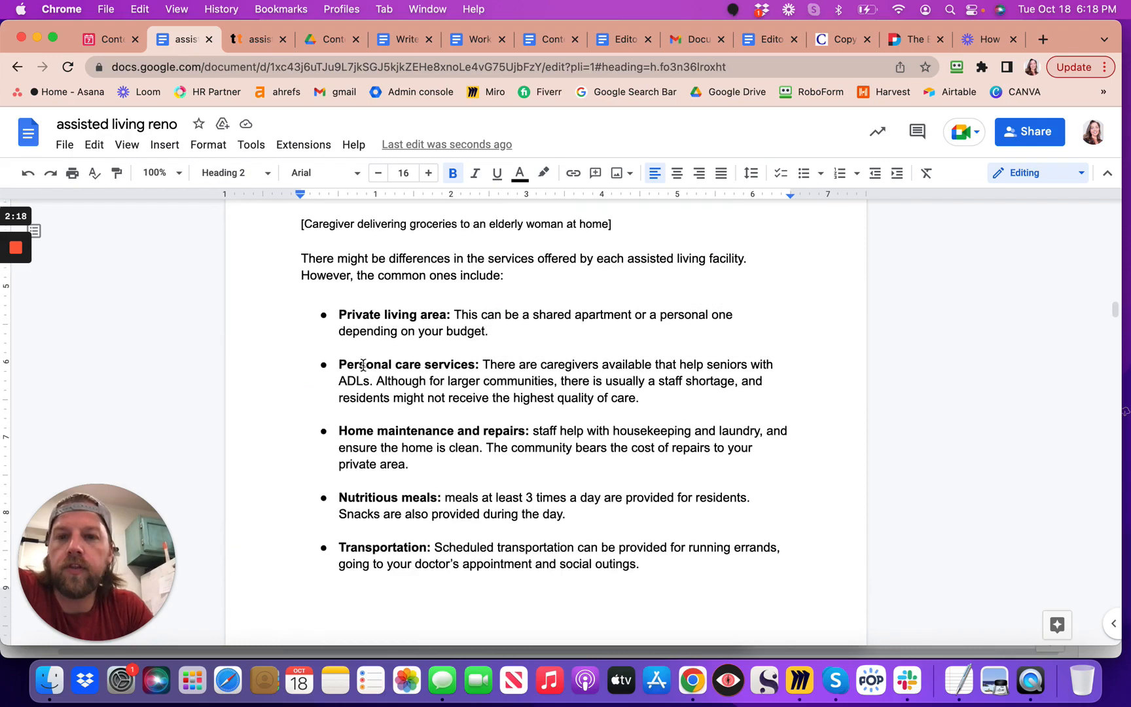
pyautogui.scroll(-13, 363, 365)
pyautogui.scroll(-10, 363, 365)
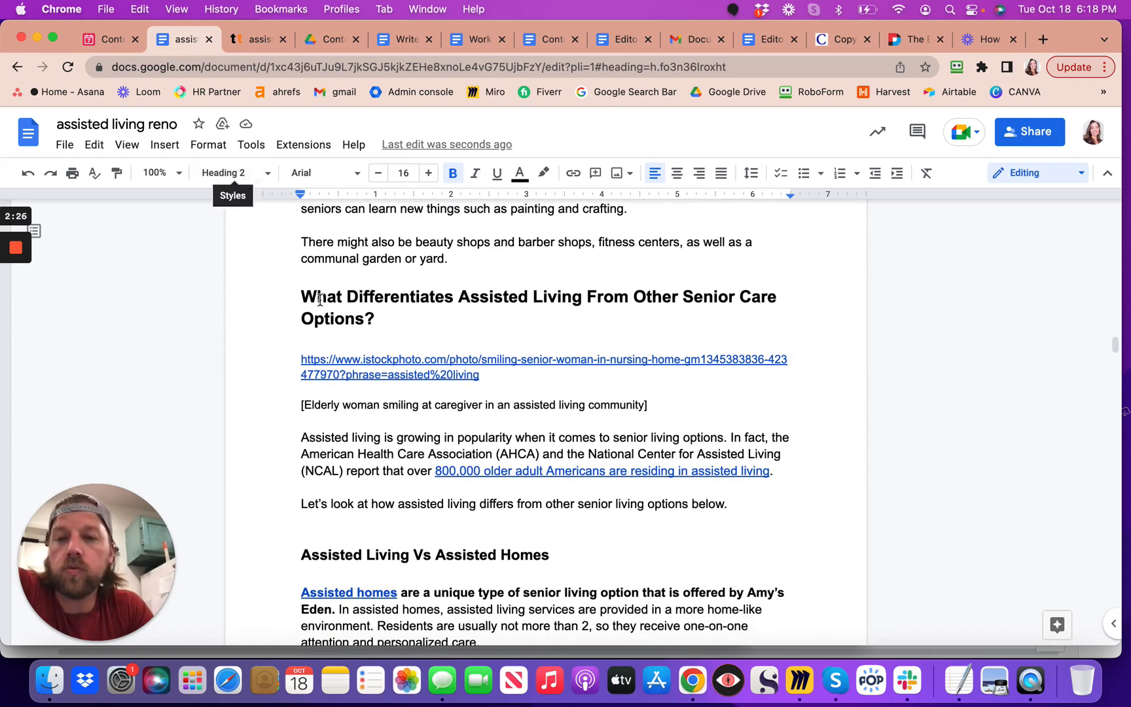
pyautogui.click(316, 296)
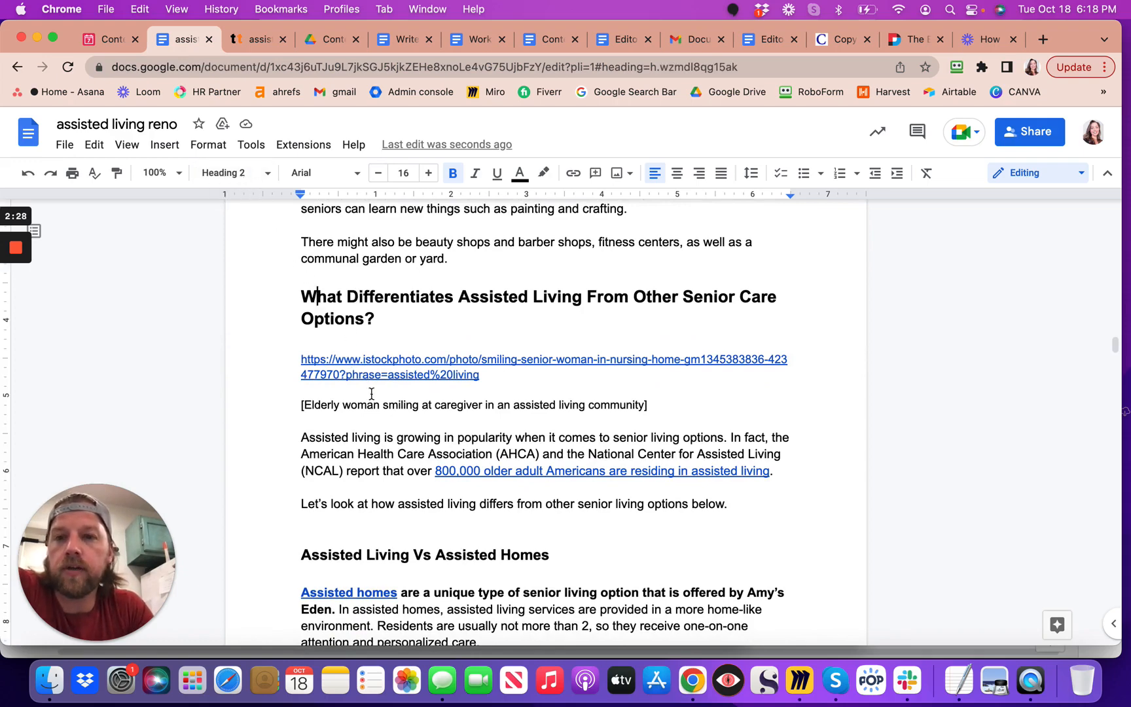
pyautogui.scroll(-5, 374, 432)
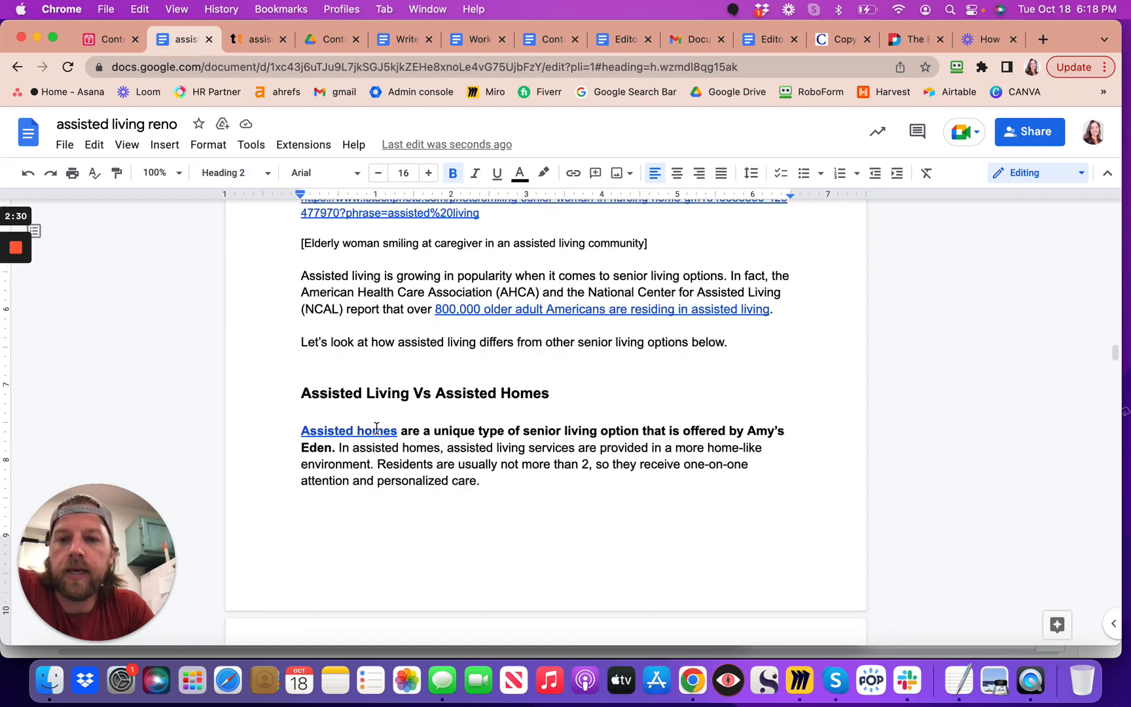
pyautogui.click(342, 393)
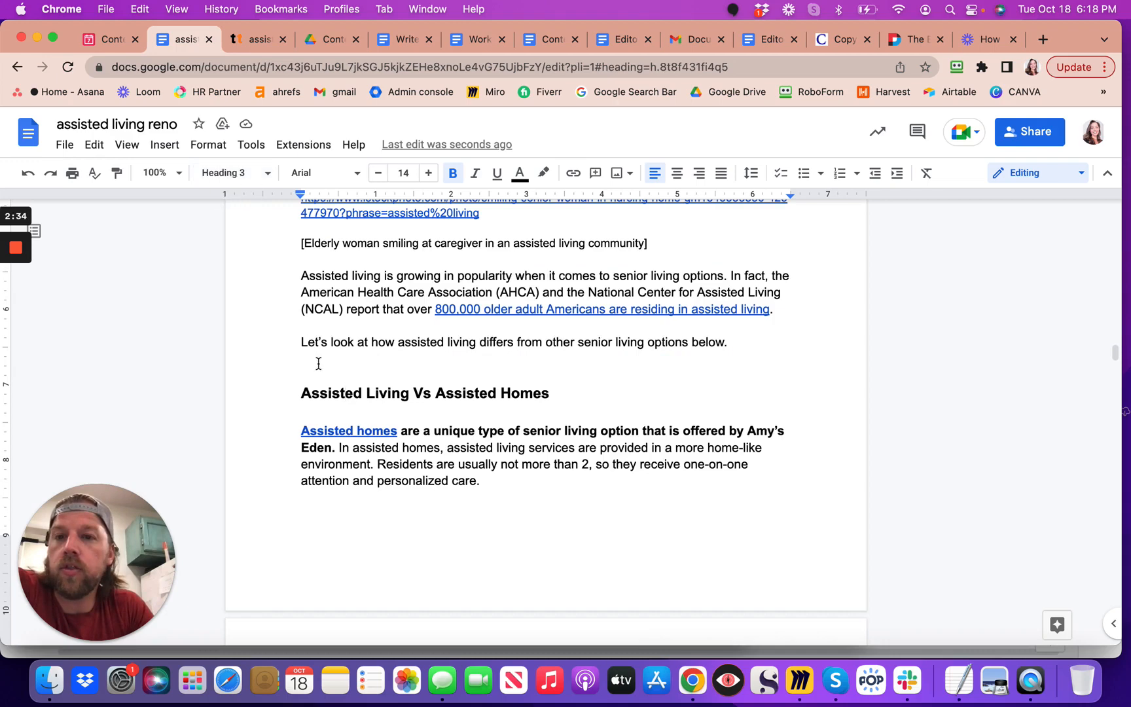
pyautogui.scroll(3, 369, 382)
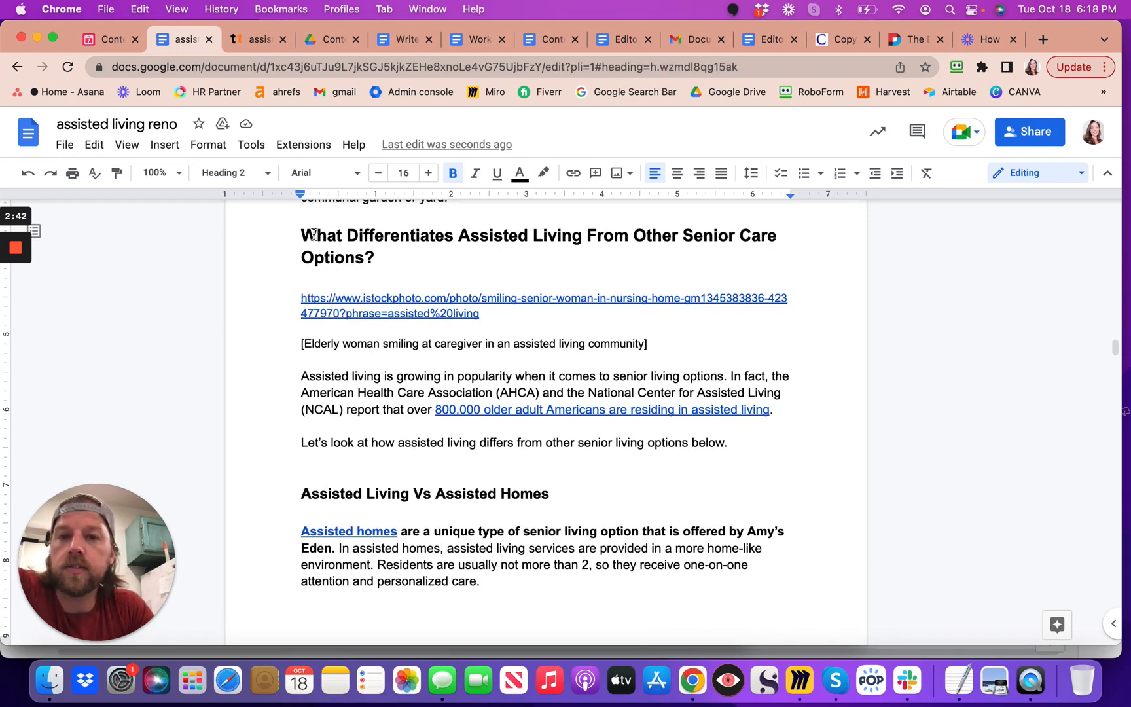
# Compare the heading style of the "Assisted Living Vs Assisted Homes" subsection with that of its parent senior care options section.
pyautogui.tripleClick(337, 495)
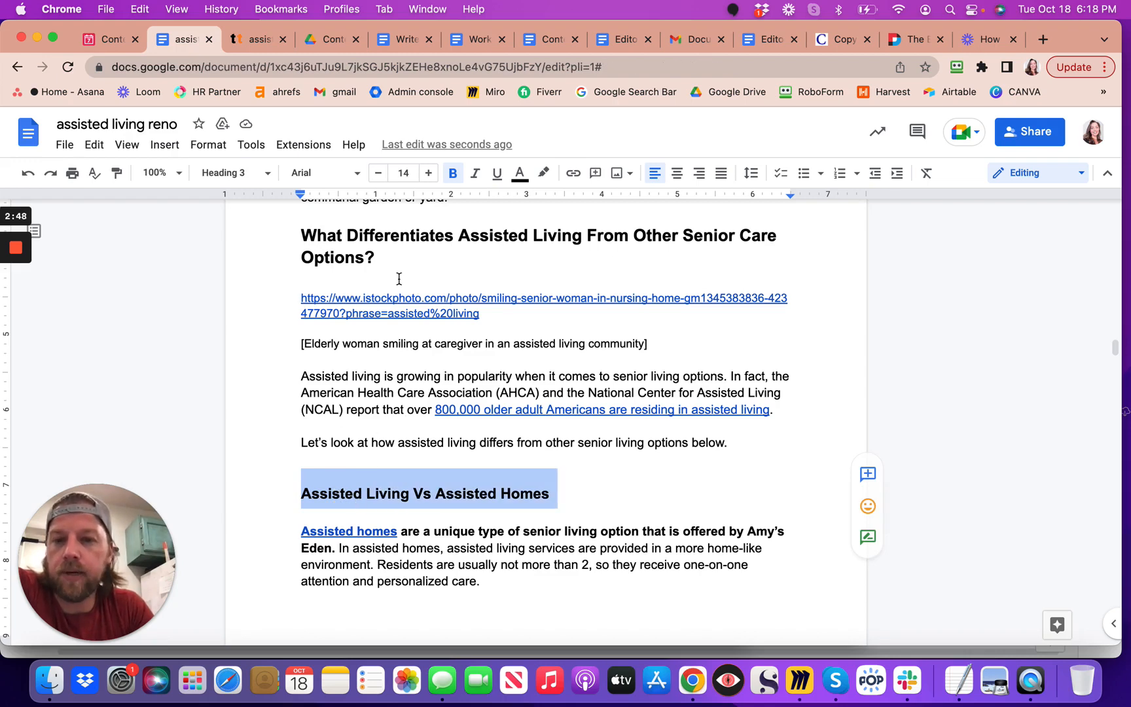
pyautogui.click(320, 237)
pyautogui.click(333, 494)
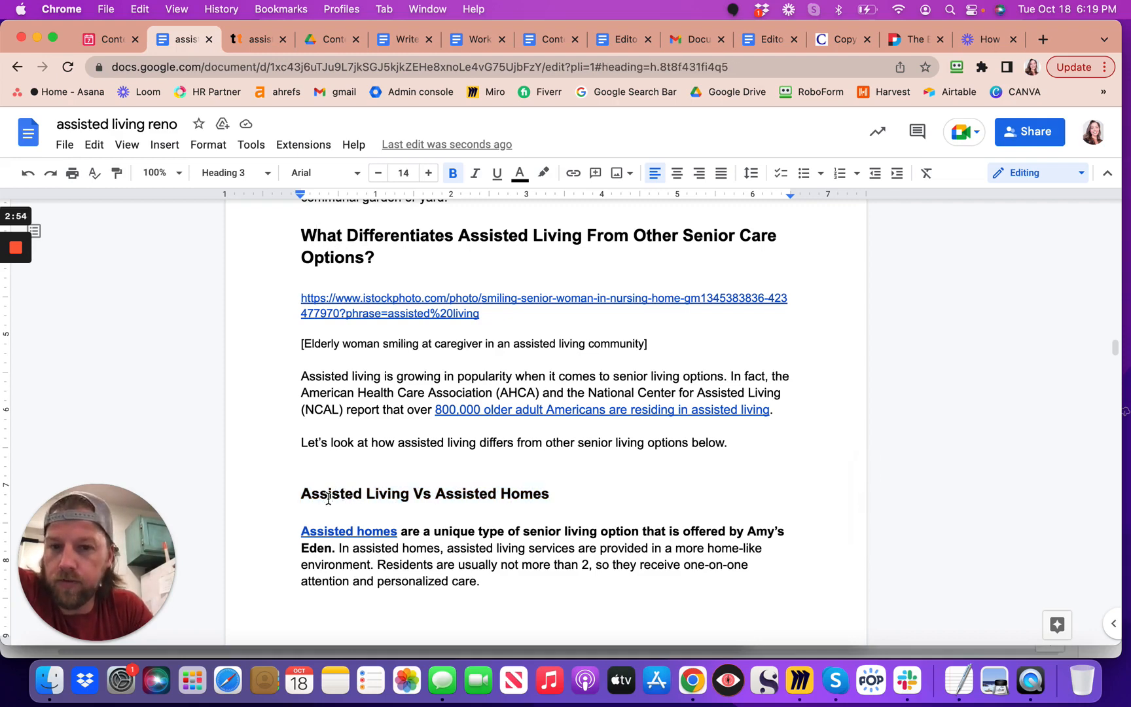
# Check the heading levels of the subsections comparing assisted living with independent living, nursing homes, memory care facilities and home care.
pyautogui.scroll(-10, 354, 502)
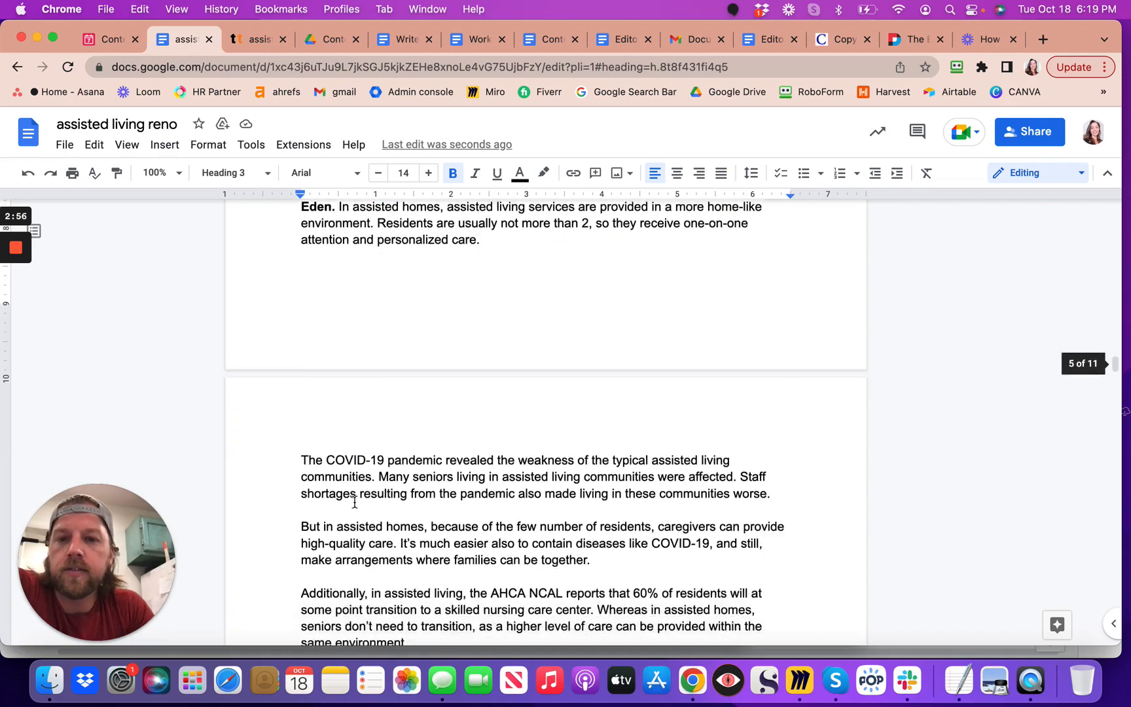
pyautogui.scroll(-10, 354, 502)
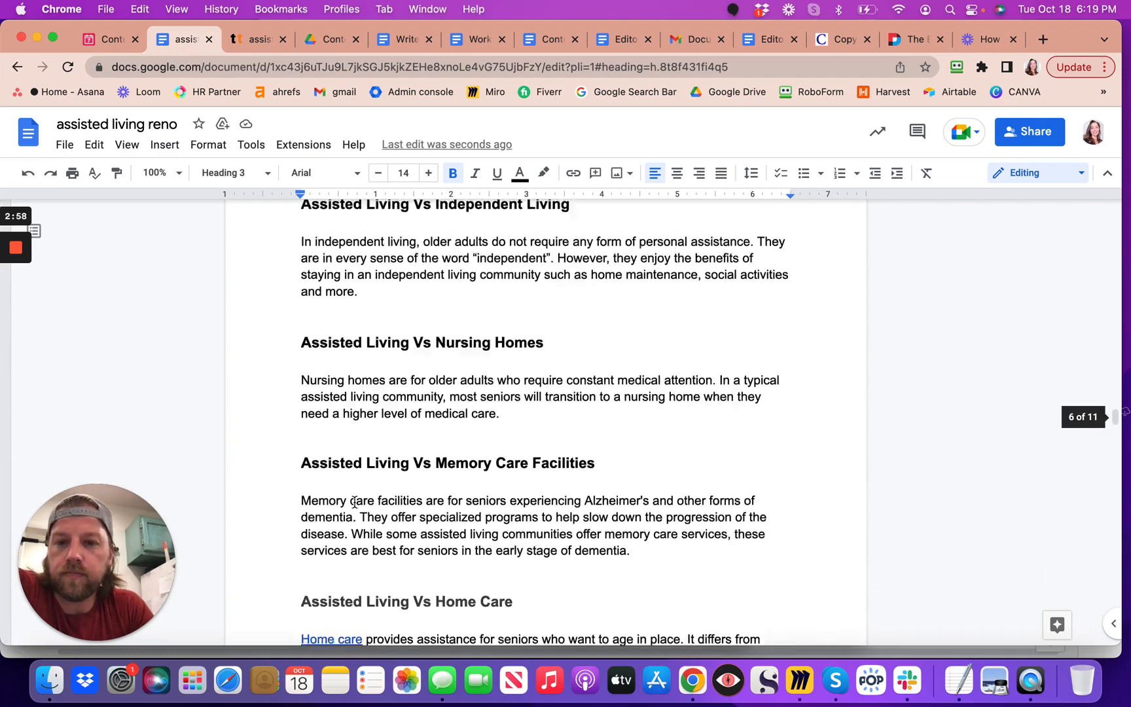
pyautogui.scroll(1, 354, 502)
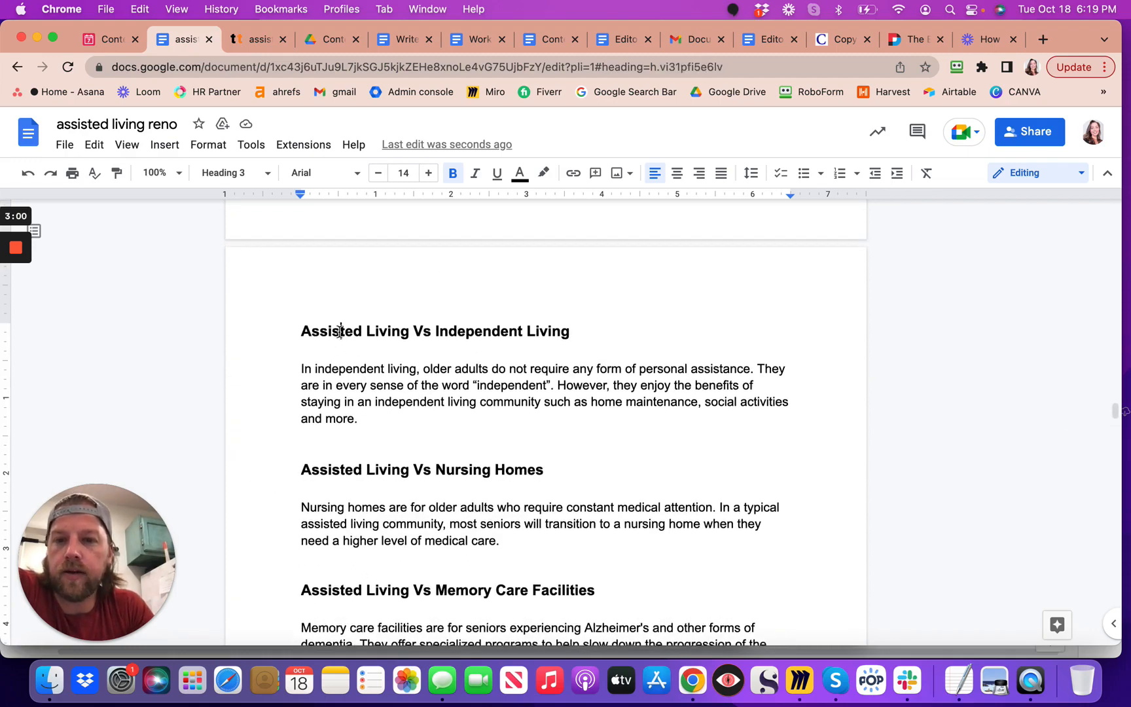
pyautogui.click(340, 470)
pyautogui.scroll(-4, 343, 467)
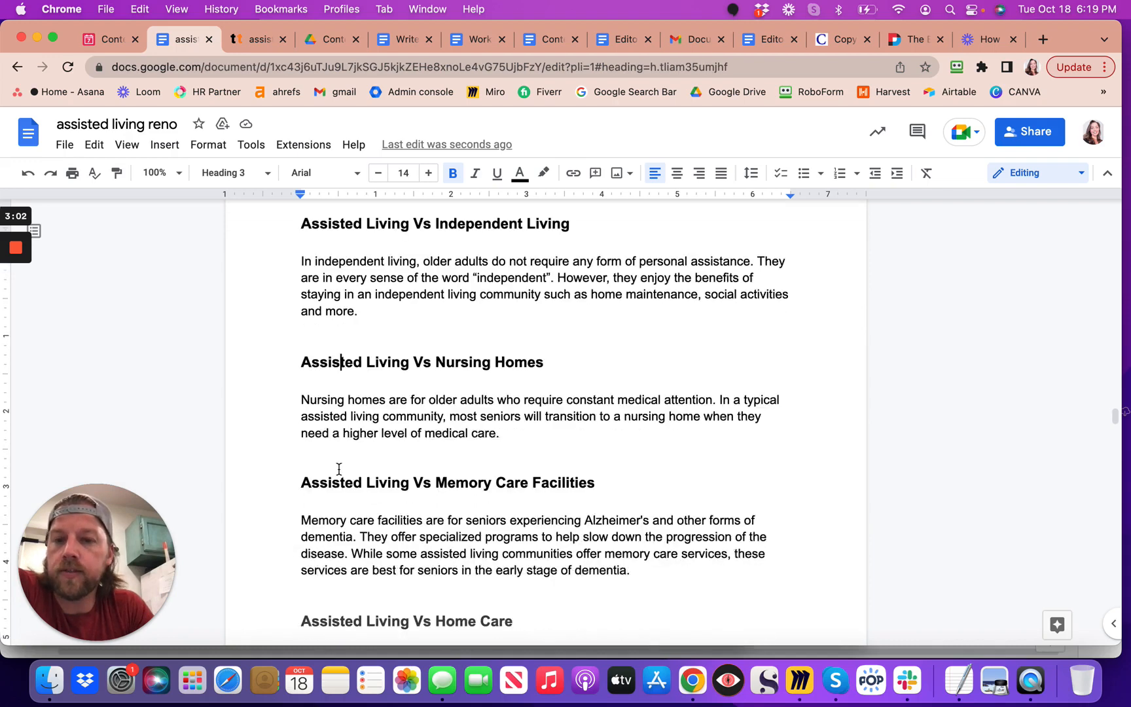
pyautogui.click(343, 467)
pyautogui.scroll(-6, 345, 467)
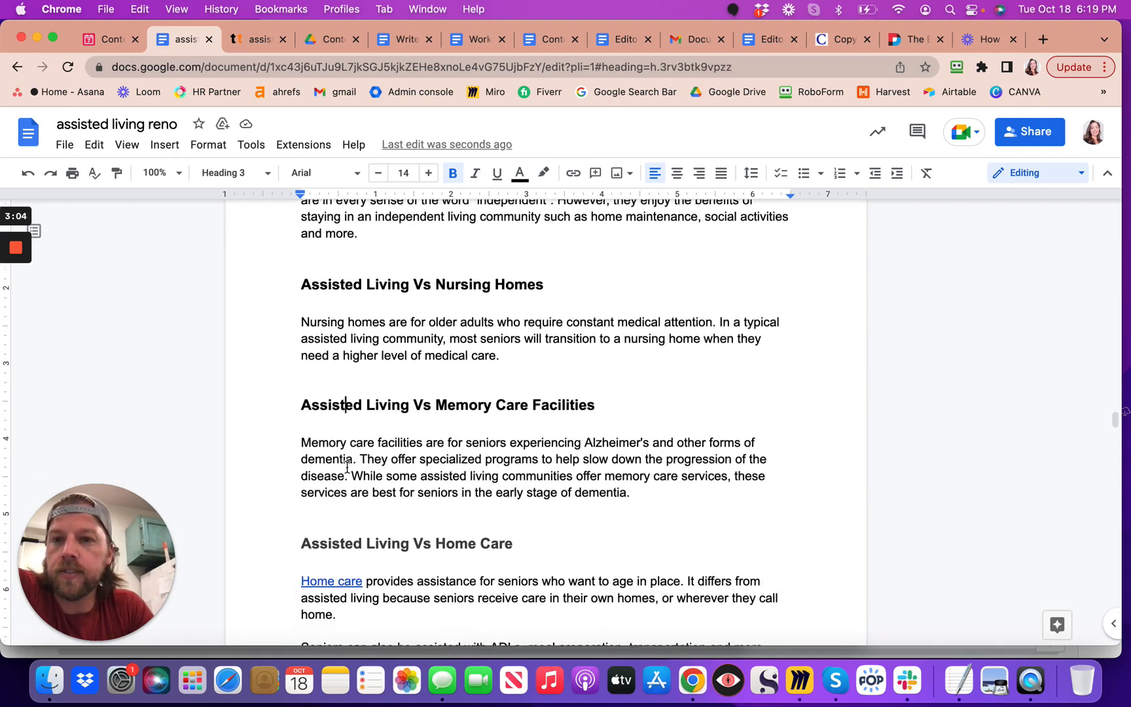
pyautogui.scroll(-1, 347, 468)
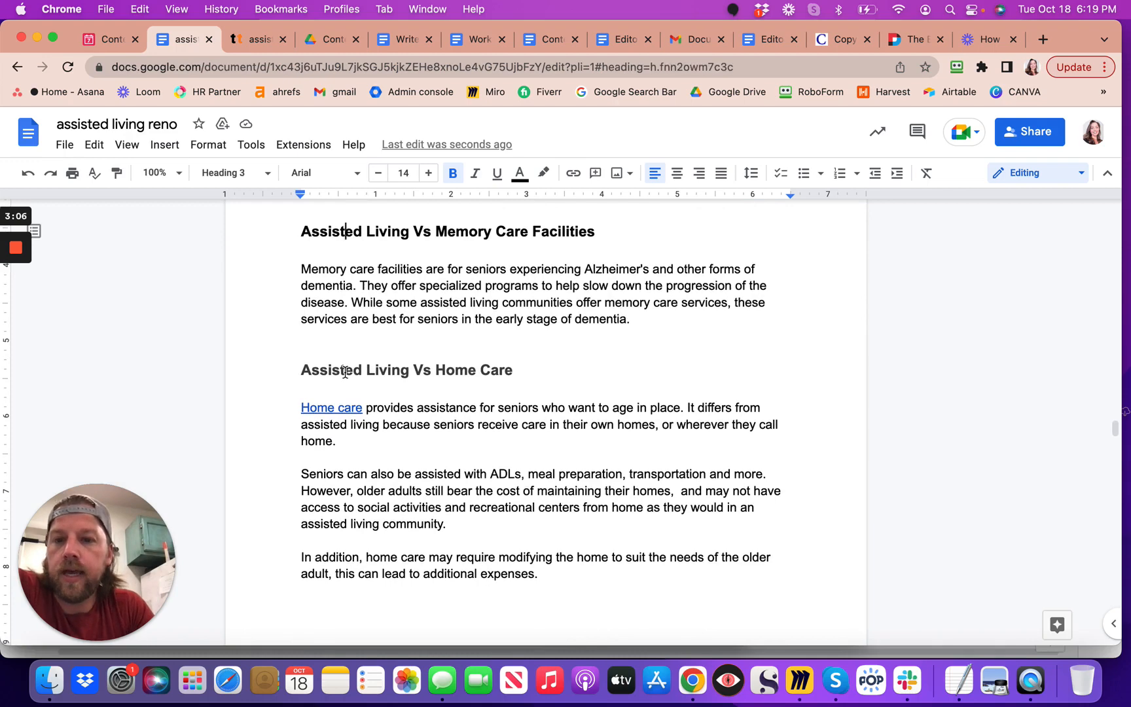
# Compare the heading levels of "When Is It Time For Assisted Living In Reno Nevada?" and its numbered subheading "Change in home maintenance and care".
pyautogui.scroll(-11, 344, 372)
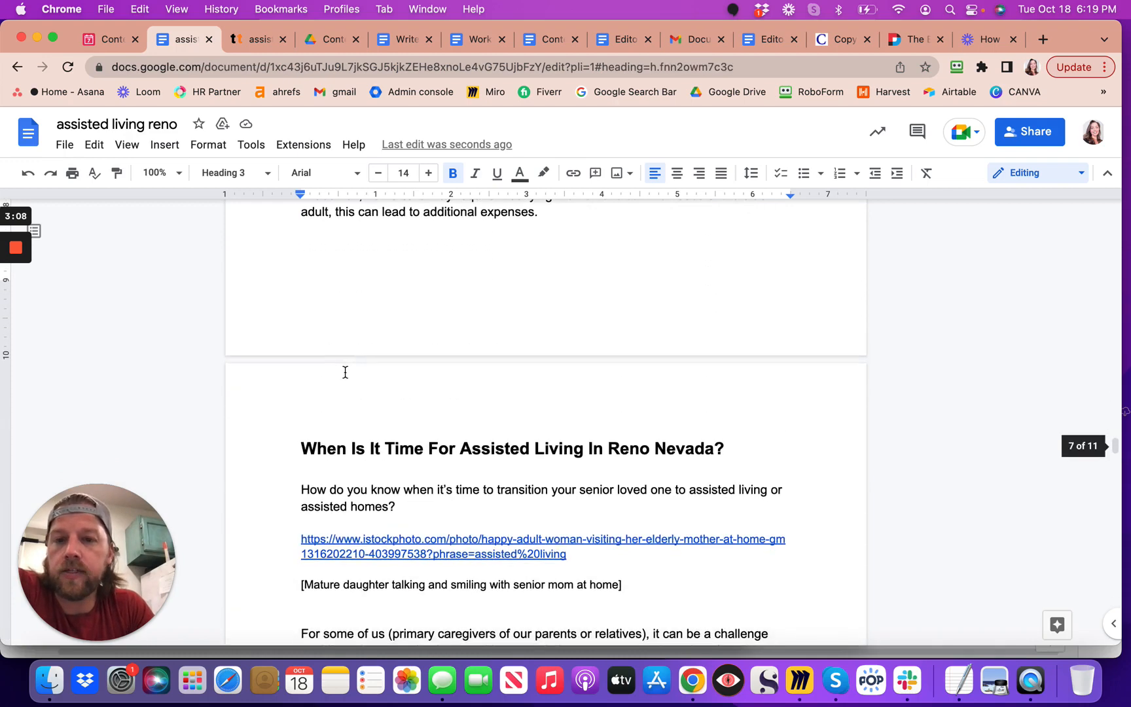
pyautogui.click(342, 445)
pyautogui.scroll(-3, 342, 445)
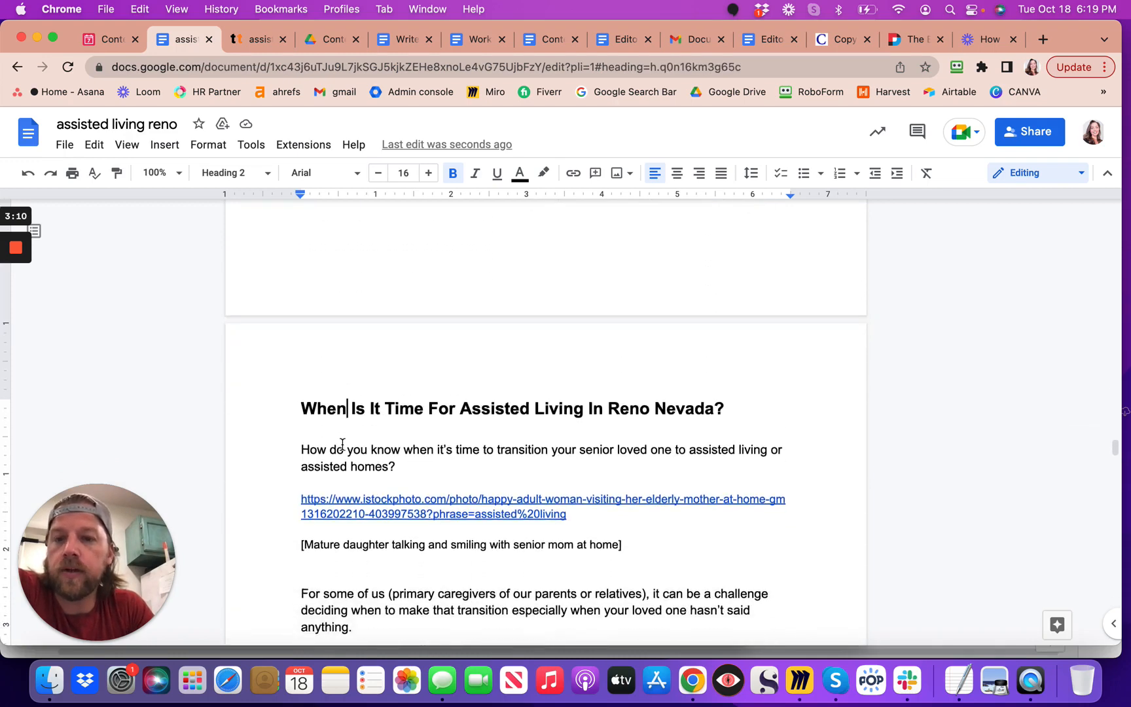
pyautogui.scroll(-1, 342, 445)
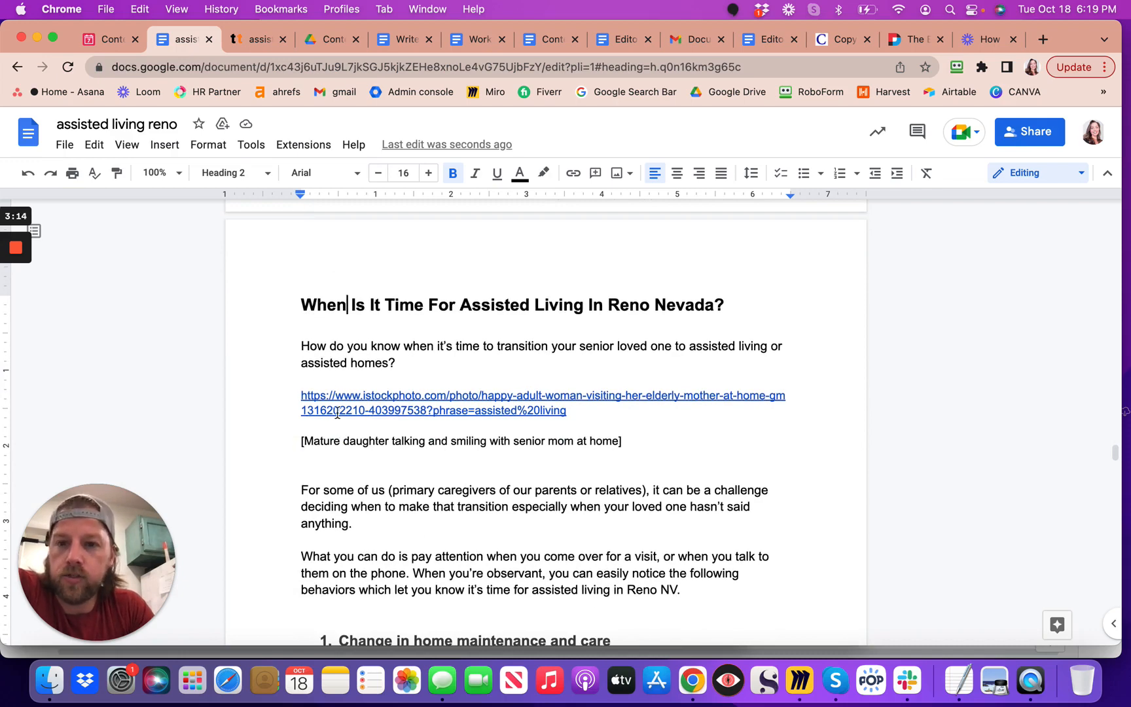
pyautogui.scroll(-5, 337, 411)
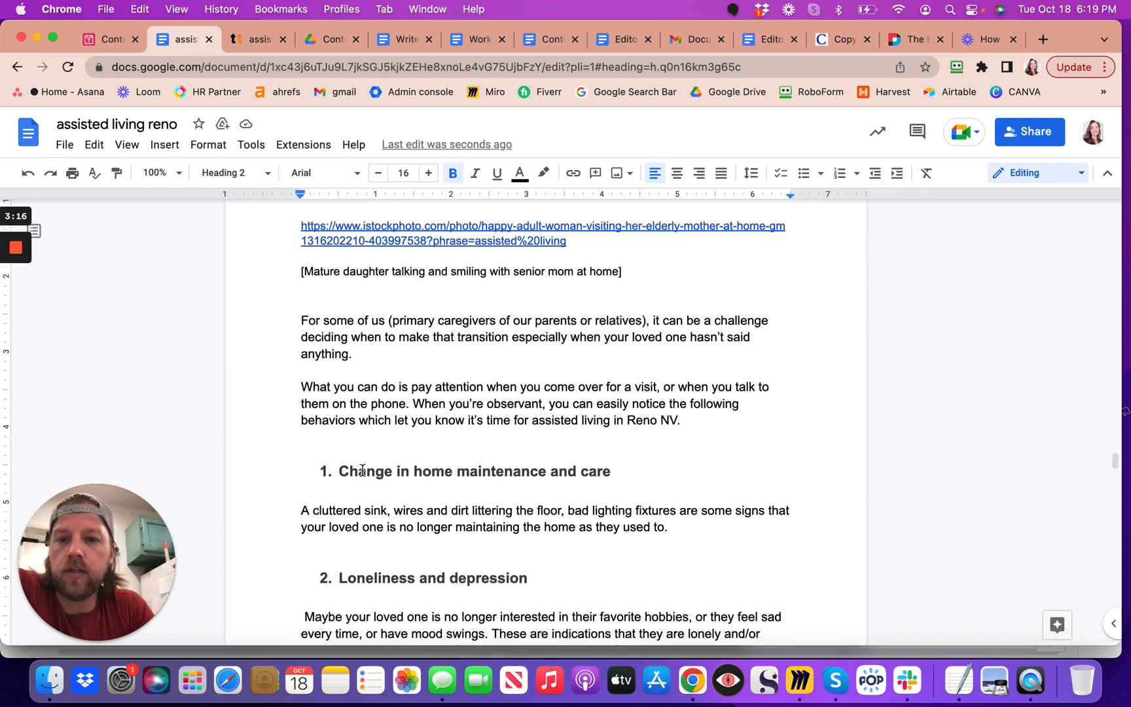
pyautogui.click(362, 471)
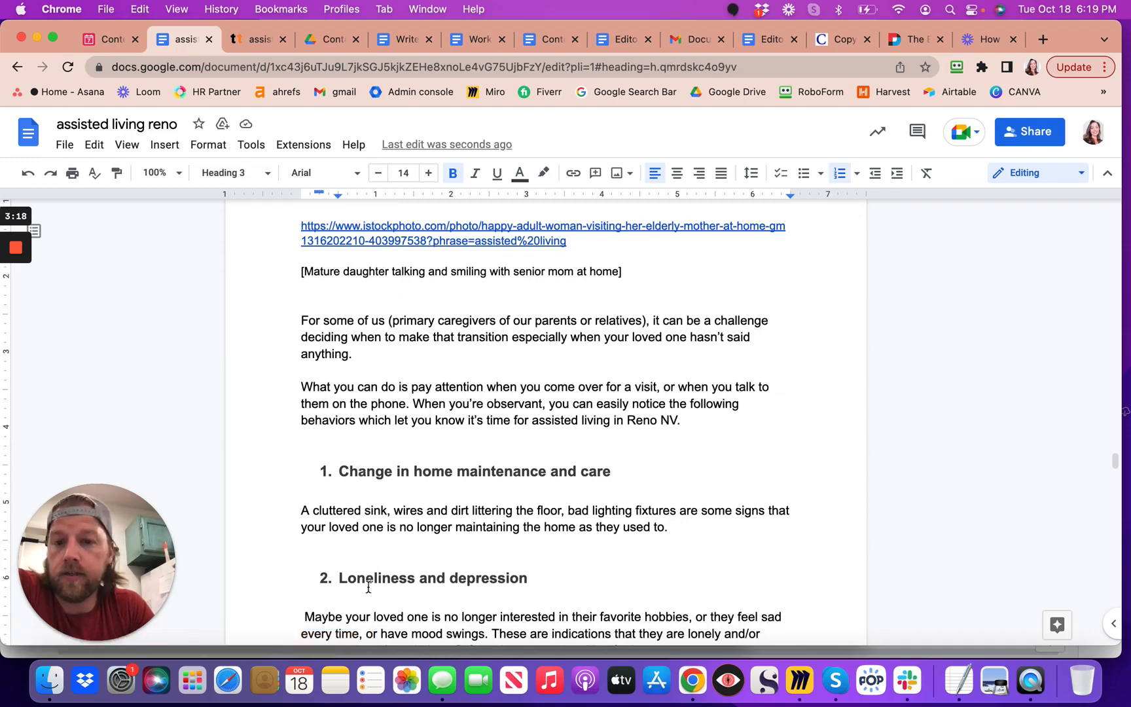
pyautogui.scroll(6, 370, 446)
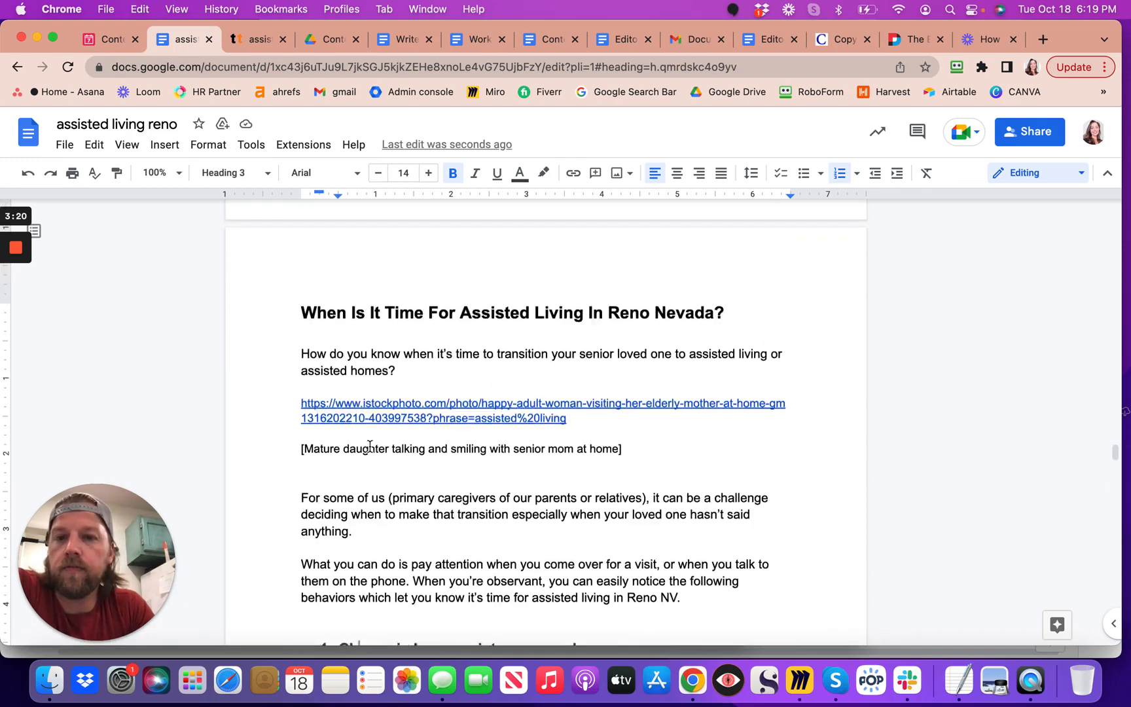
pyautogui.click(359, 341)
# Return to the article title "A Guide to Assisted Living in Reno" and check its heading style.
pyautogui.scroll(15, 359, 340)
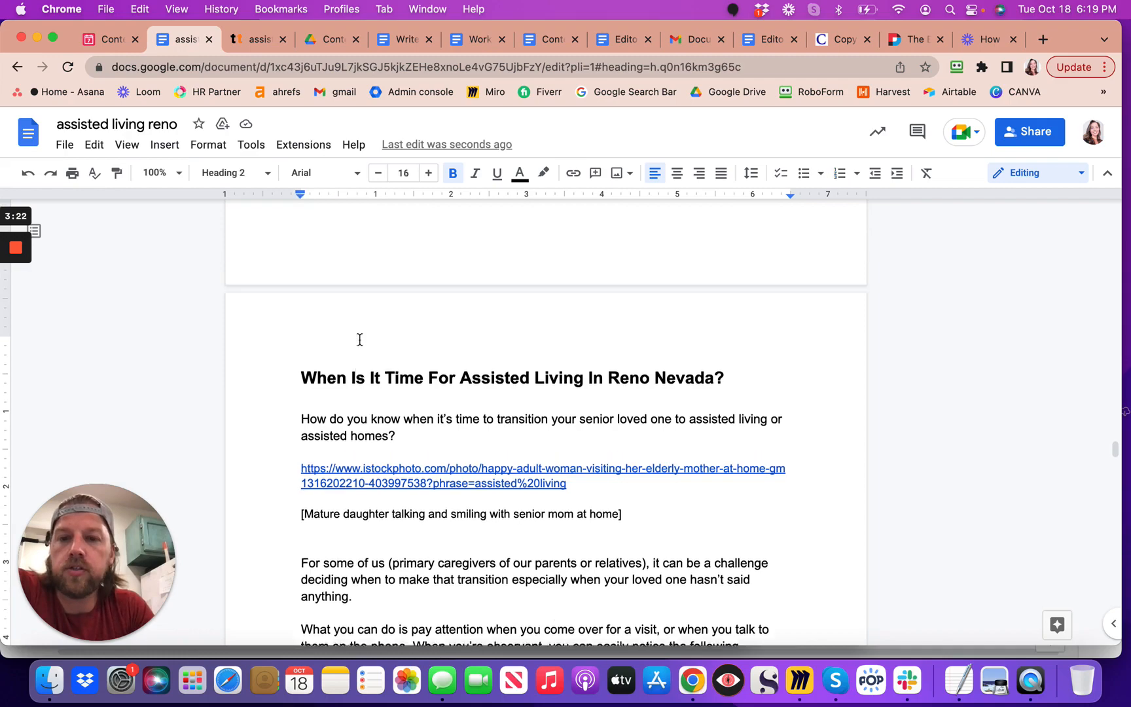
pyautogui.scroll(6, 360, 340)
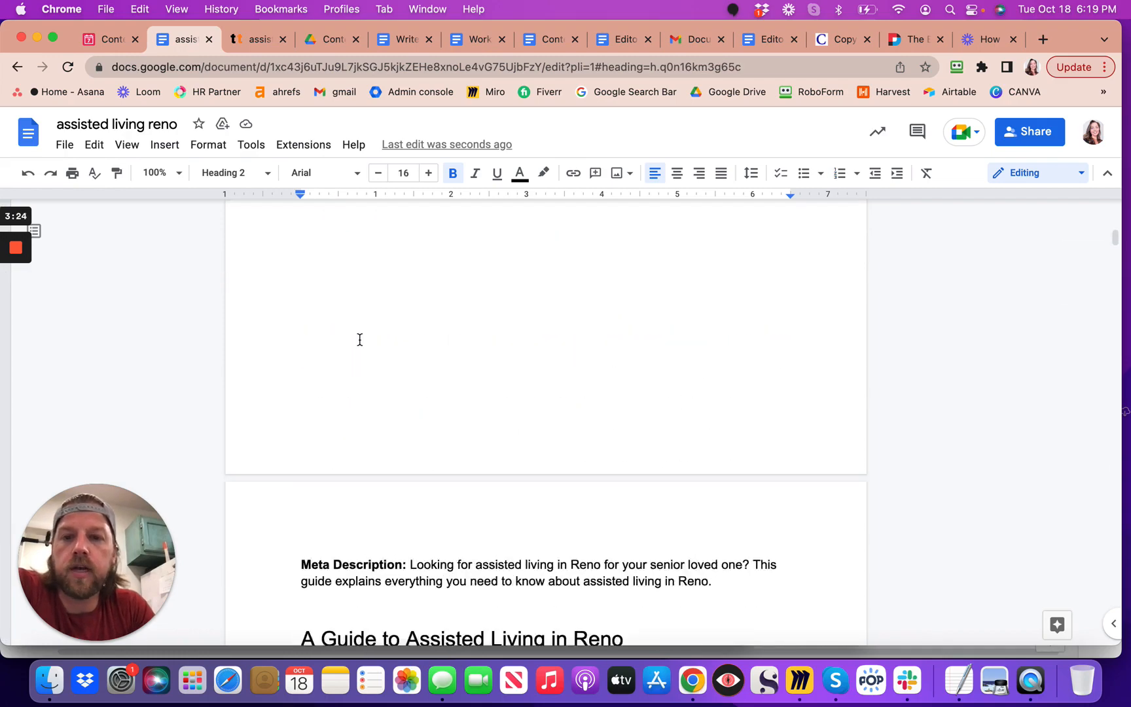
pyautogui.scroll(-7, 360, 340)
pyautogui.scroll(3, 359, 340)
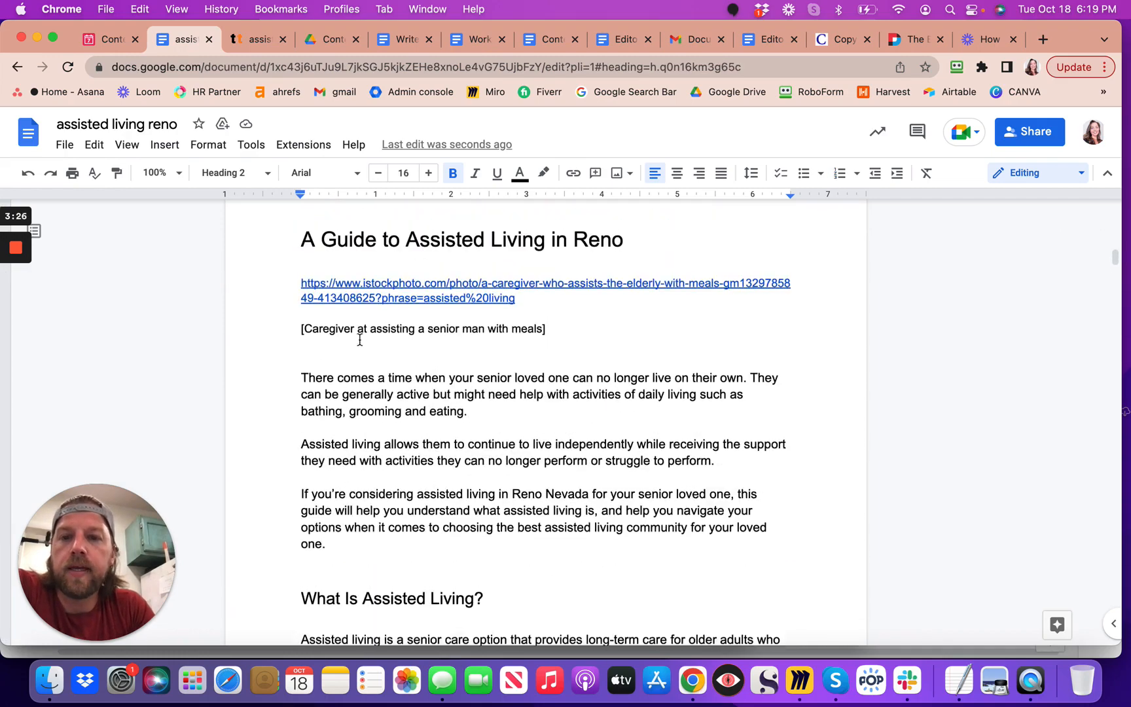
pyautogui.click(352, 243)
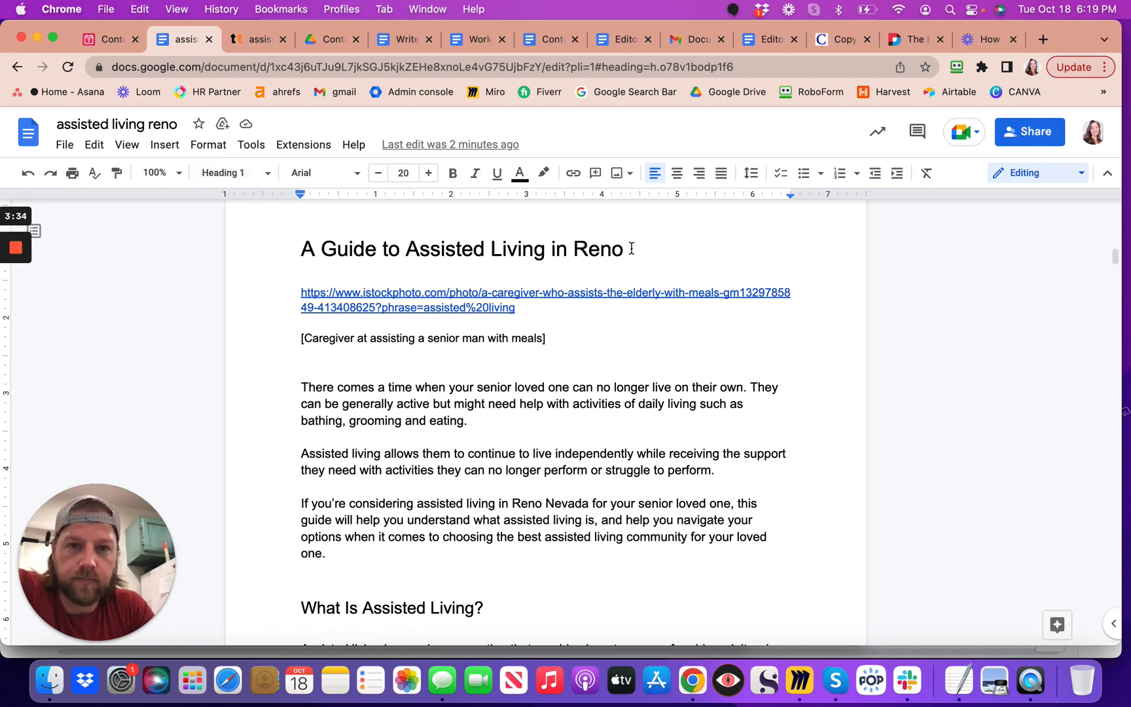
# Switch to the Editor Guide document and highlight the "5 h2s (all headings are bolded)" requirement for the first draft.
pyautogui.click(763, 42)
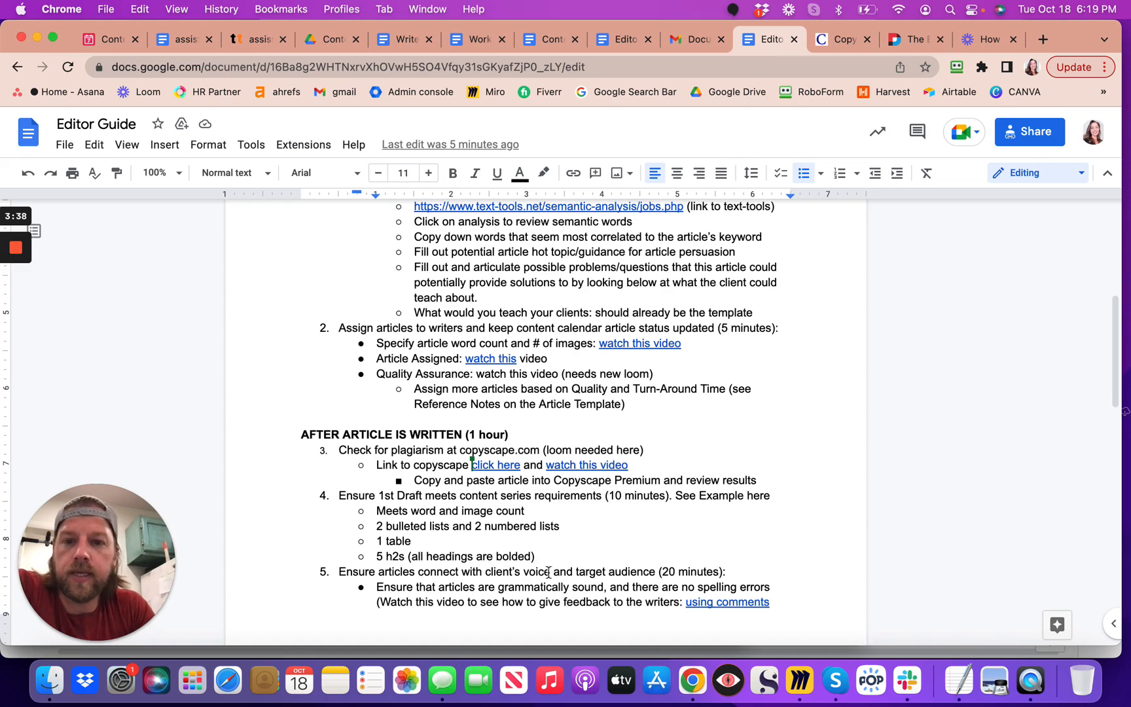
pyautogui.moveTo(377, 559); pyautogui.dragTo(402, 558)
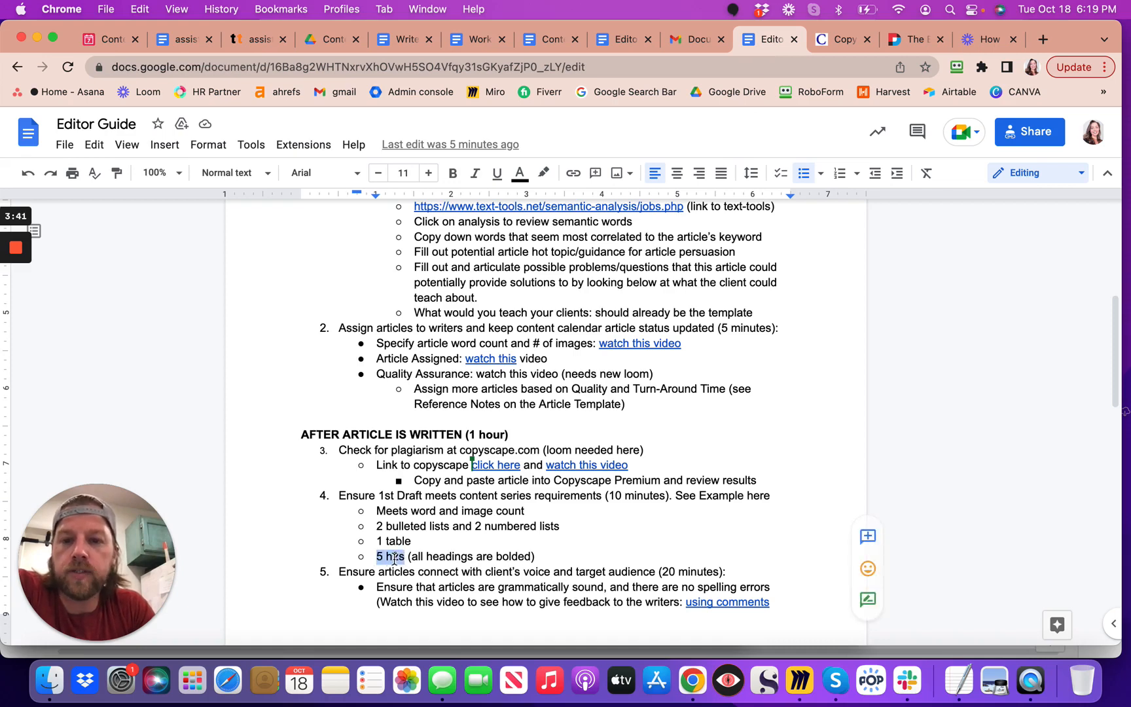
pyautogui.tripleClick(394, 558)
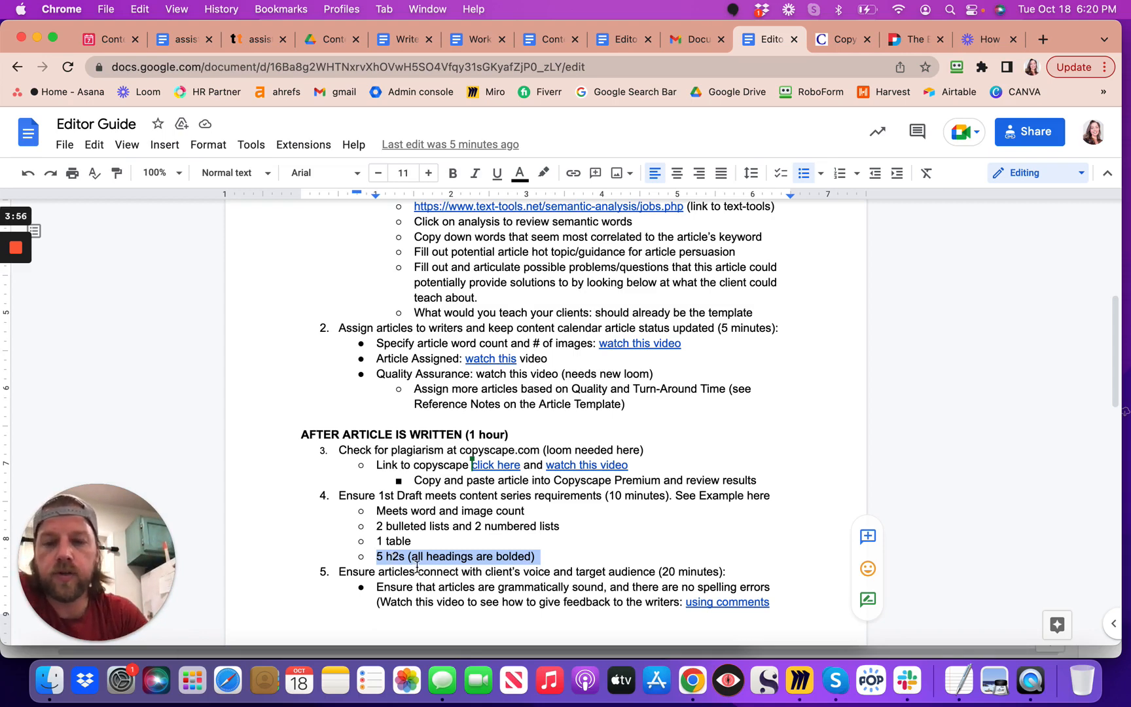
pyautogui.click(406, 558)
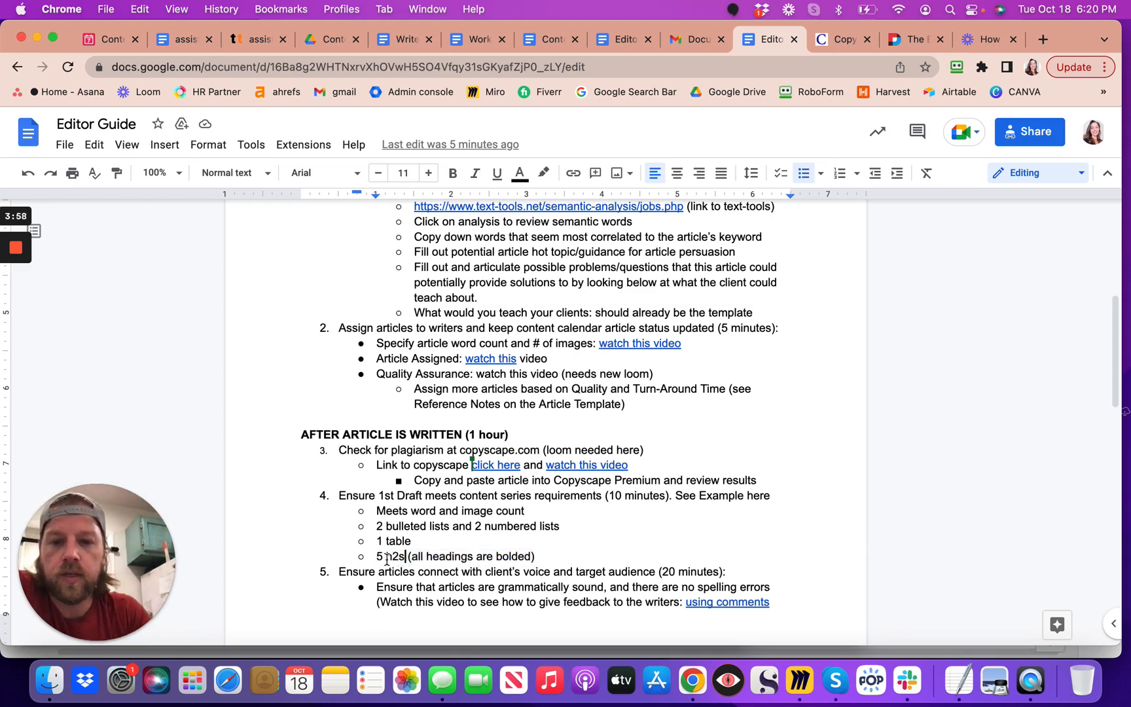
pyautogui.doubleClick(401, 557)
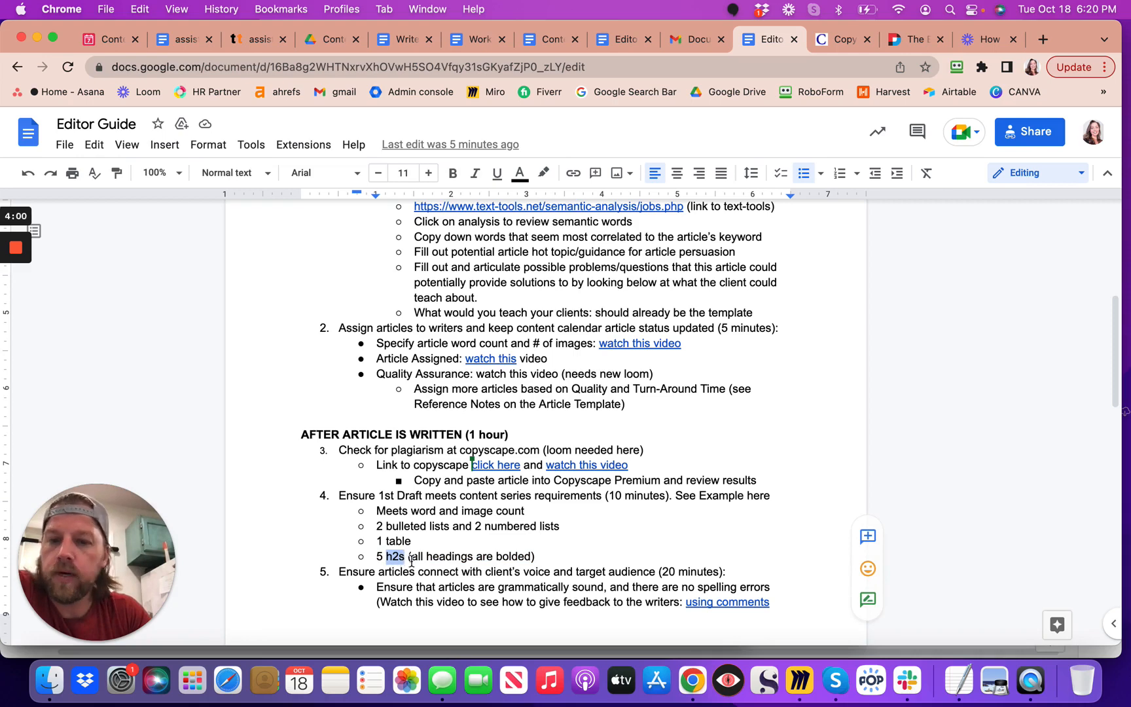
pyautogui.click(379, 558)
pyautogui.doubleClick(392, 558)
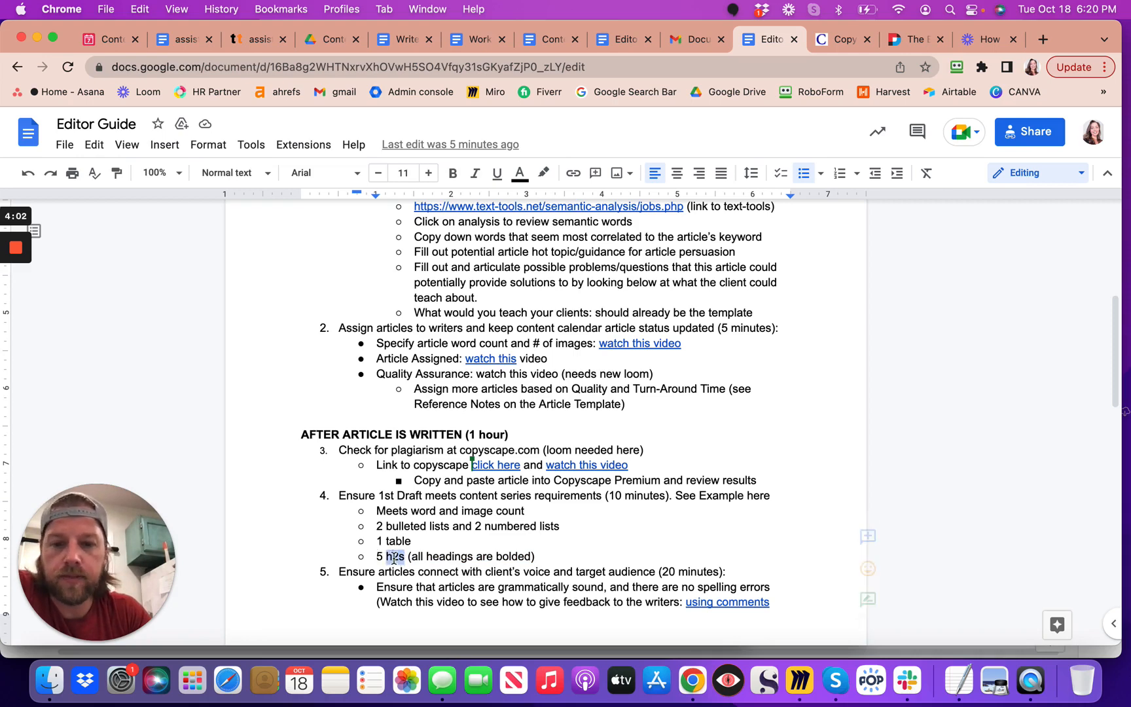
pyautogui.click(377, 557)
pyautogui.moveTo(378, 557); pyautogui.dragTo(402, 560)
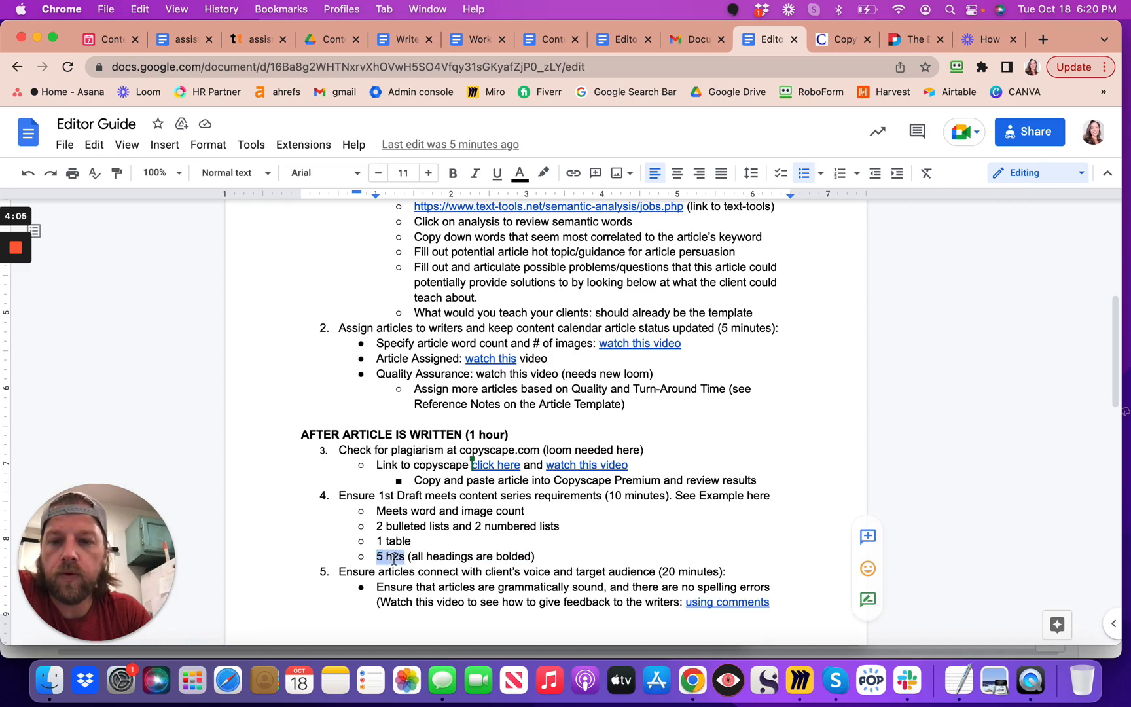
pyautogui.click(382, 558)
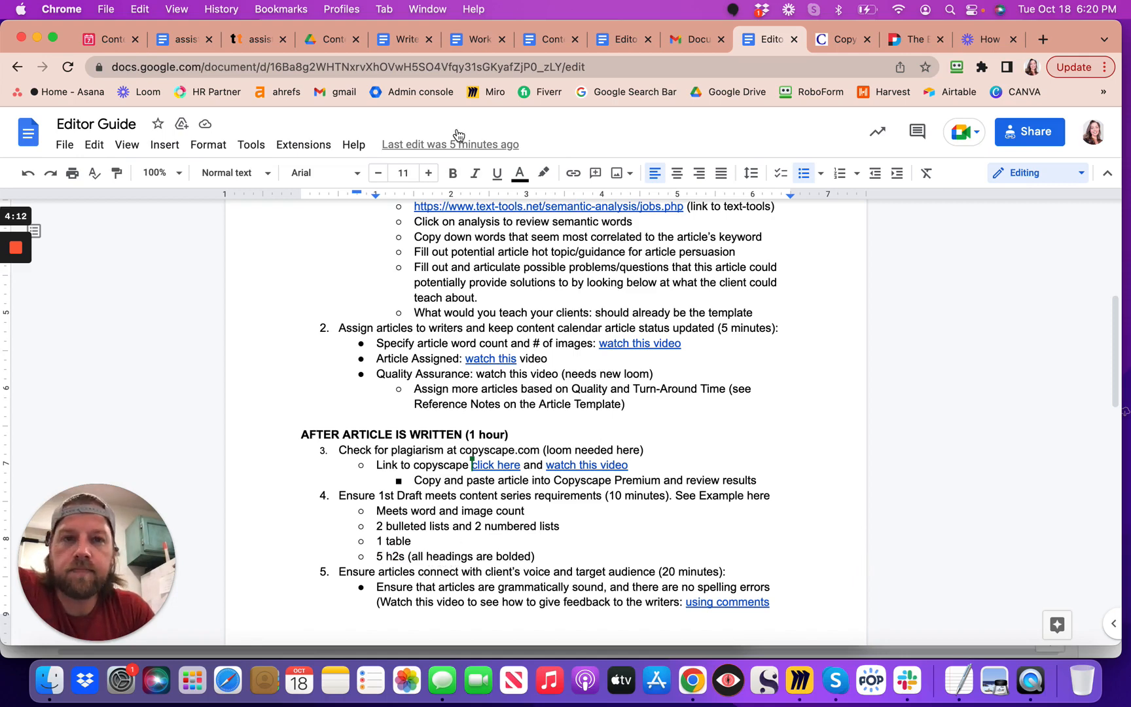
# Go back to the assisted living reno document and place the cursor in the article title.
pyautogui.click(171, 45)
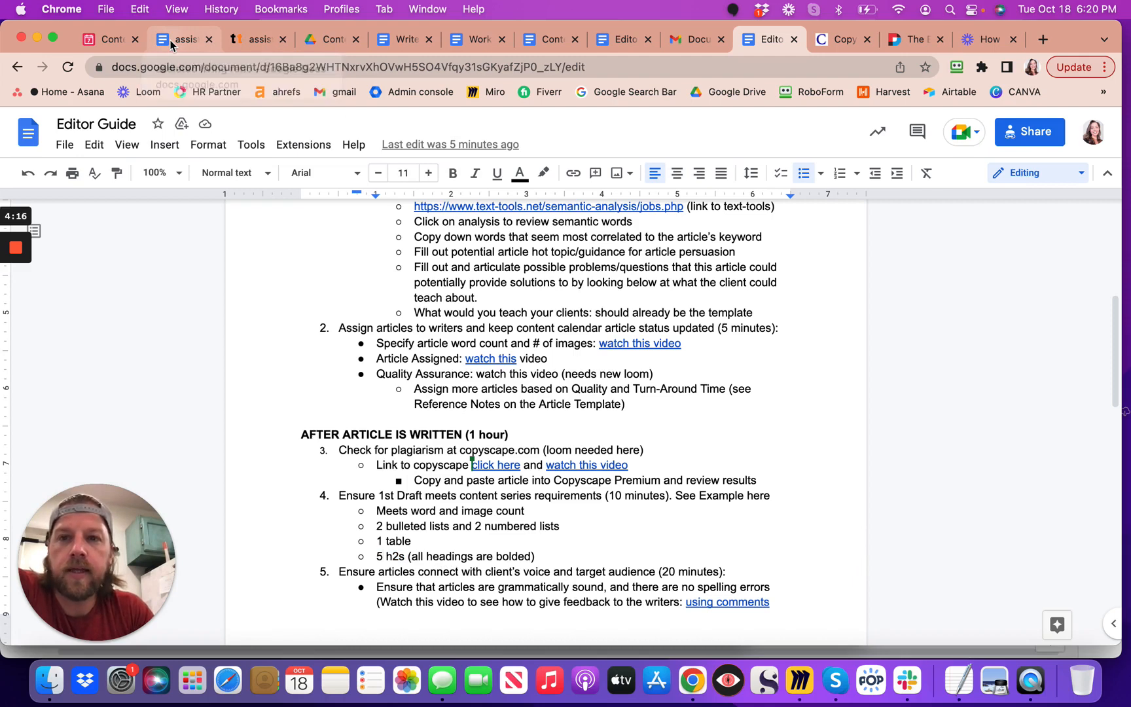
pyautogui.click(340, 246)
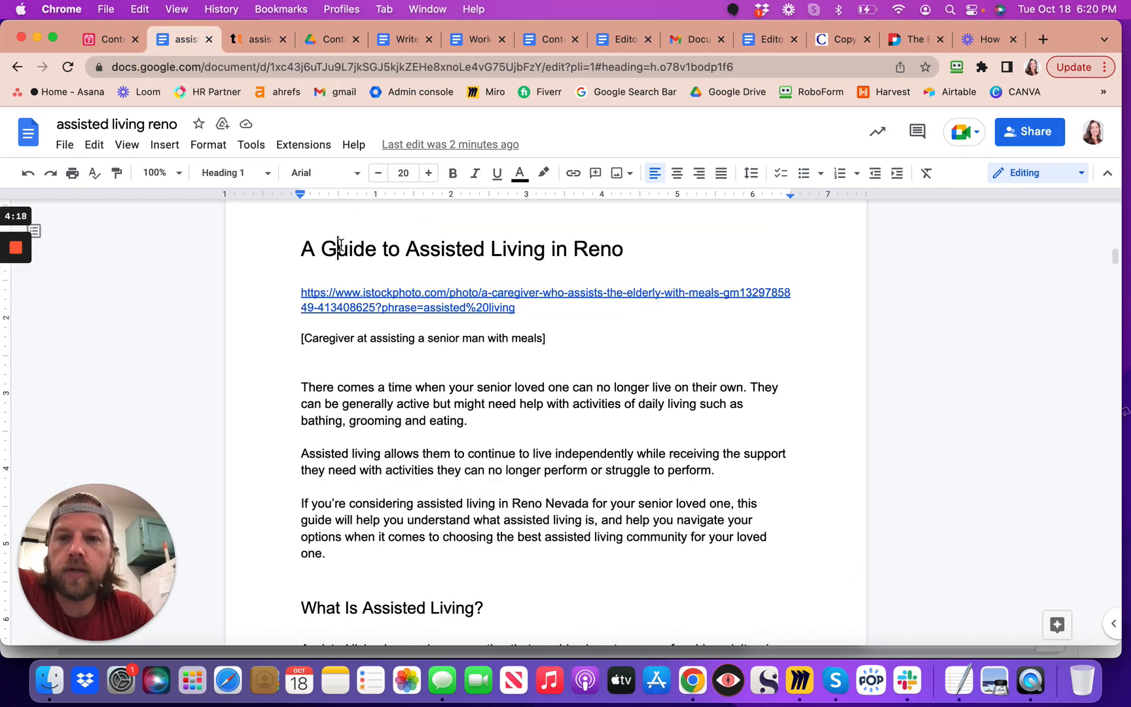